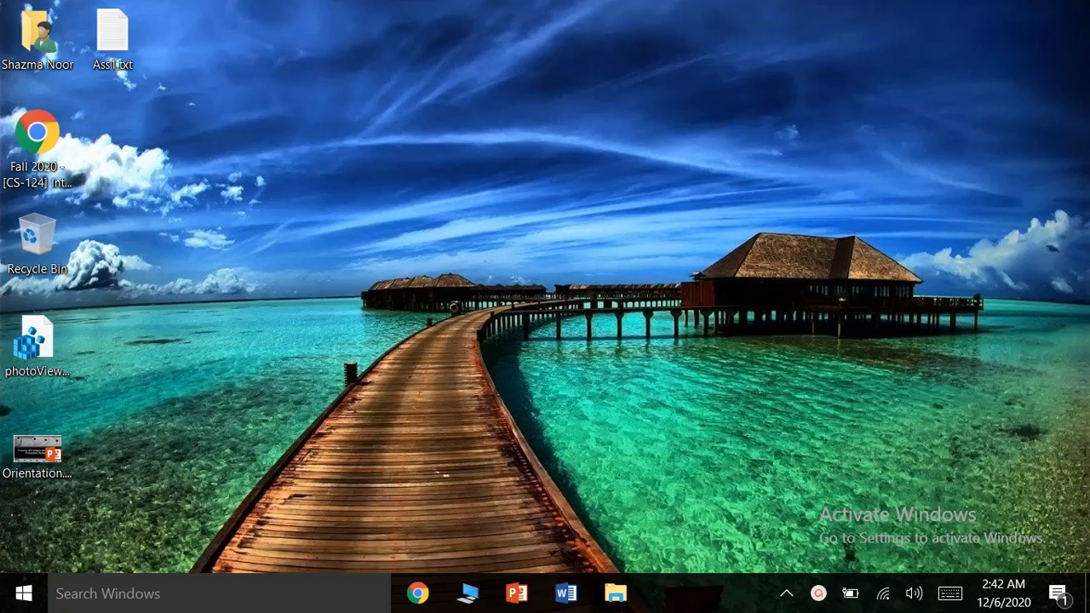
- Open a blank Notepad window through a search for "note", maximize it and close it again
{"action": "left_click", "coordinate": [274, 594]}
{"action": "type", "text": "n"}
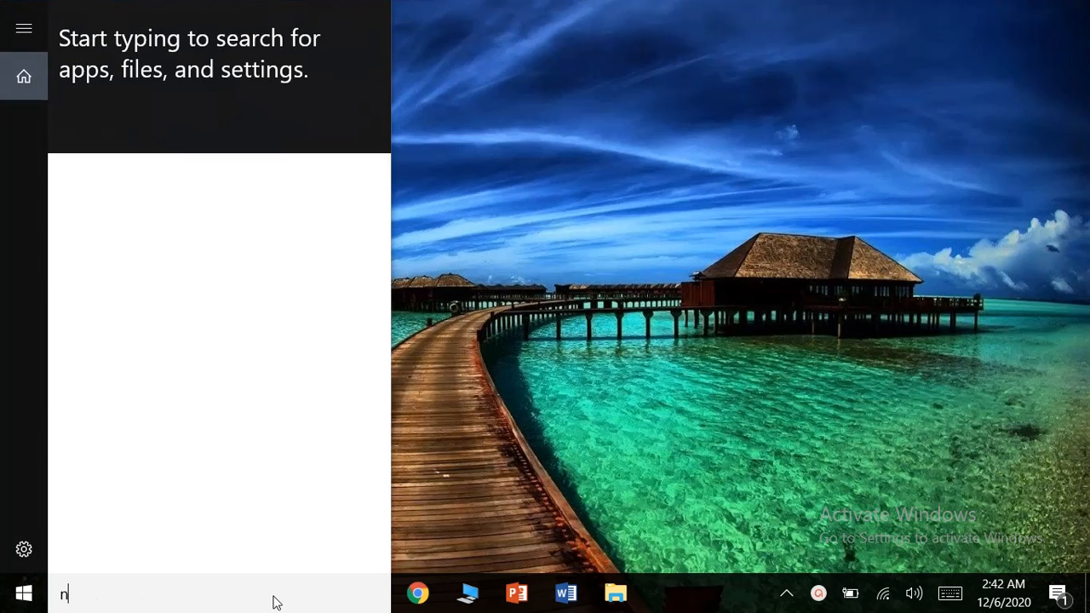
{"action": "type", "text": "ote"}
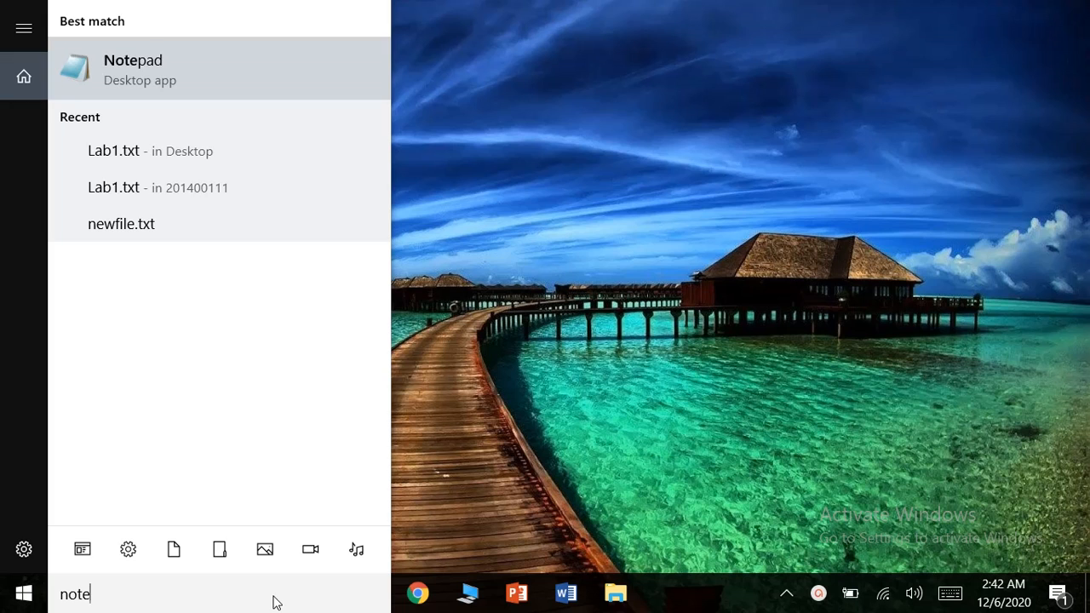
{"action": "key", "text": "Return"}
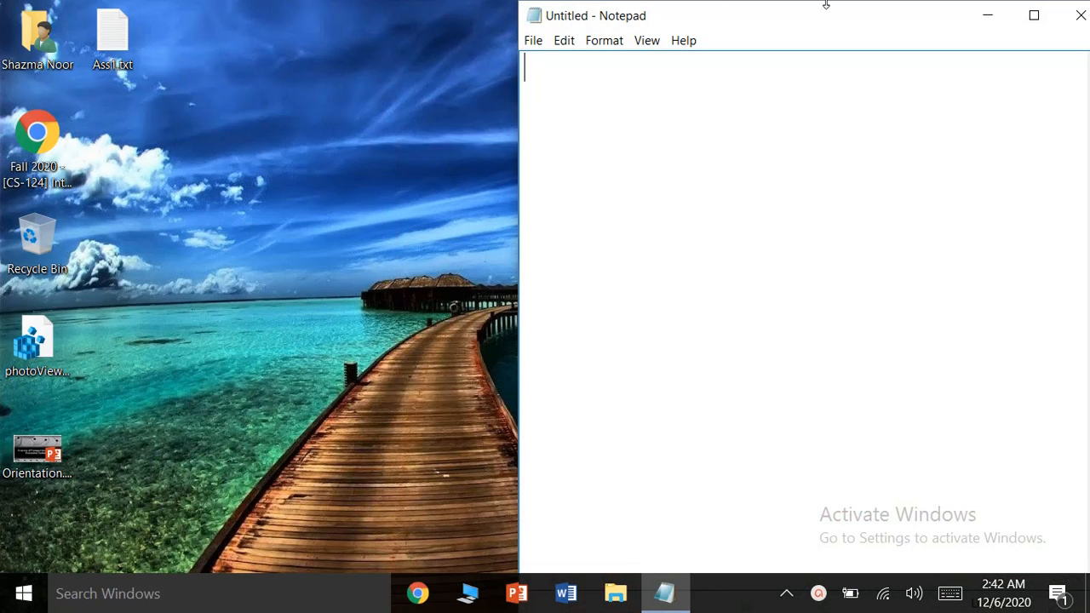
{"action": "left_click", "coordinate": [1034, 14]}
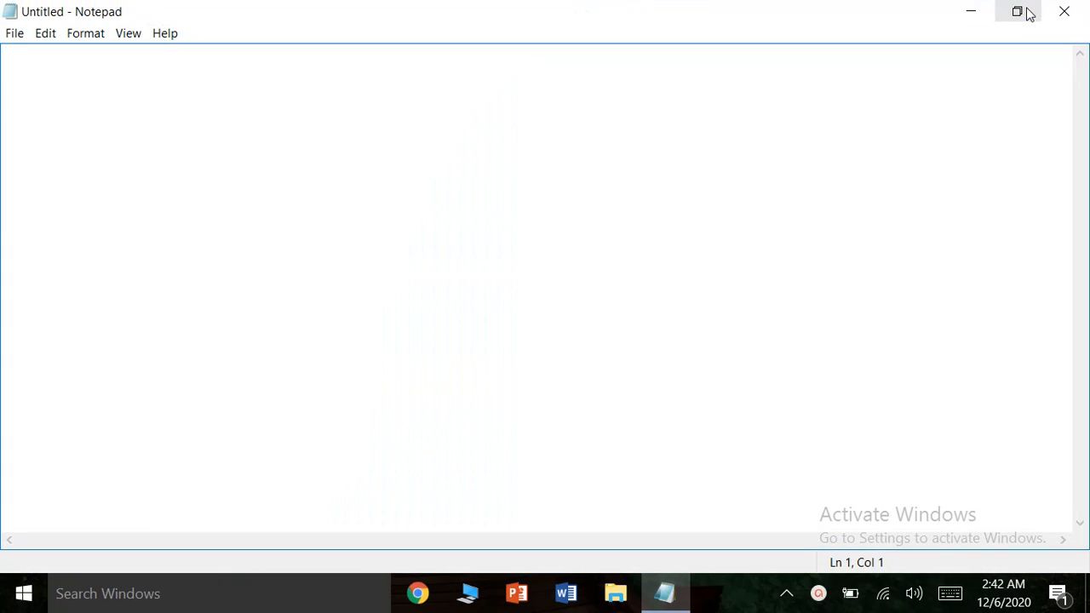
{"action": "left_click", "coordinate": [1065, 11]}
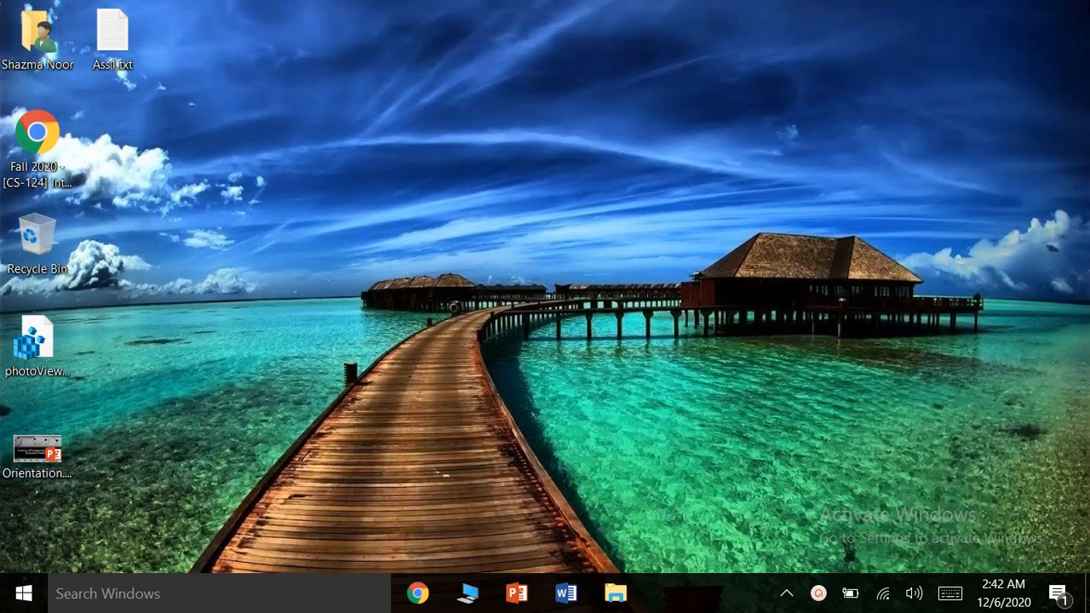
- Create a new text document on the desktop and name it TextFile1.txt
{"action": "right_click", "coordinate": [251, 184]}
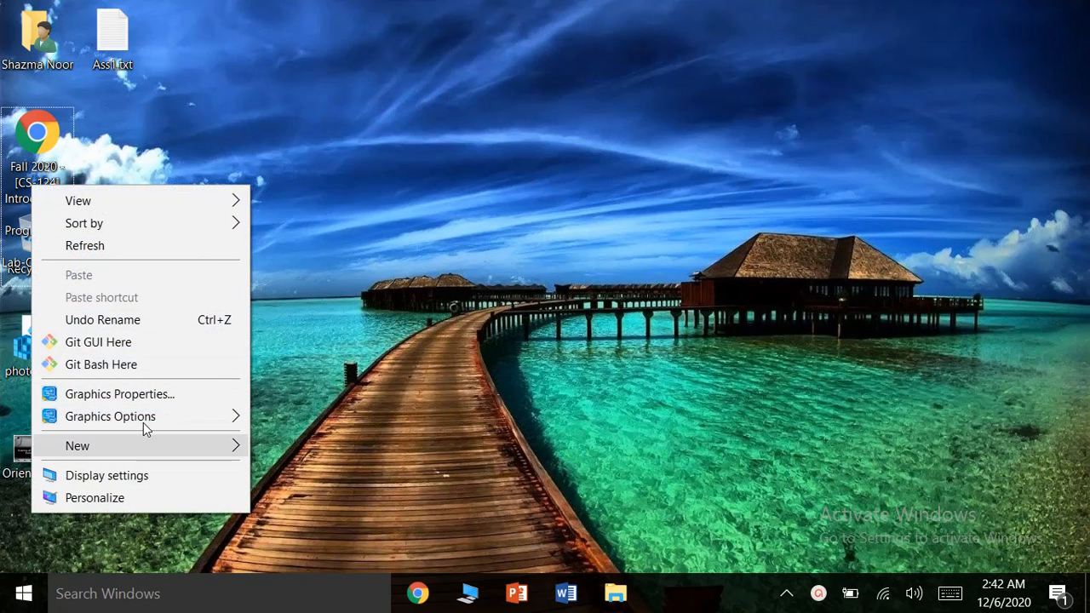
{"action": "mouse_move", "coordinate": [145, 428]}
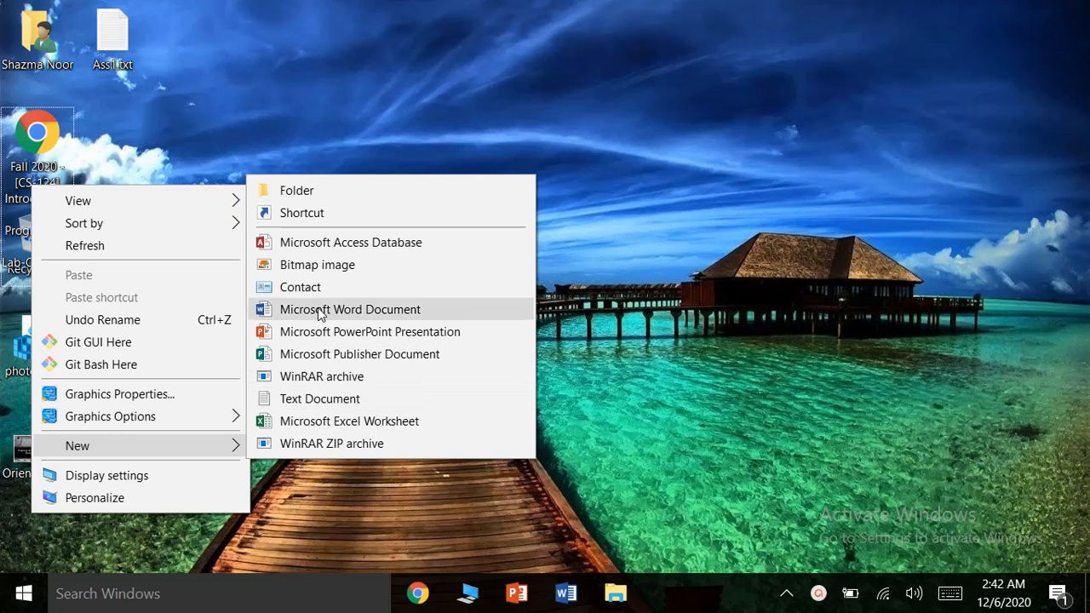
{"action": "left_click", "coordinate": [348, 397]}
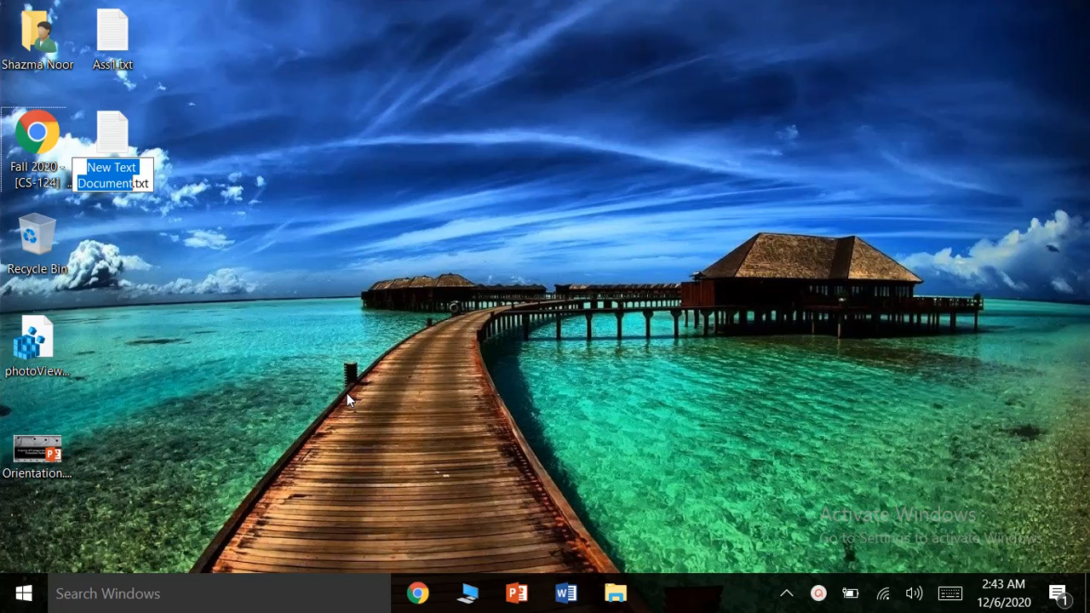
{"action": "key", "text": "BackSpace"}
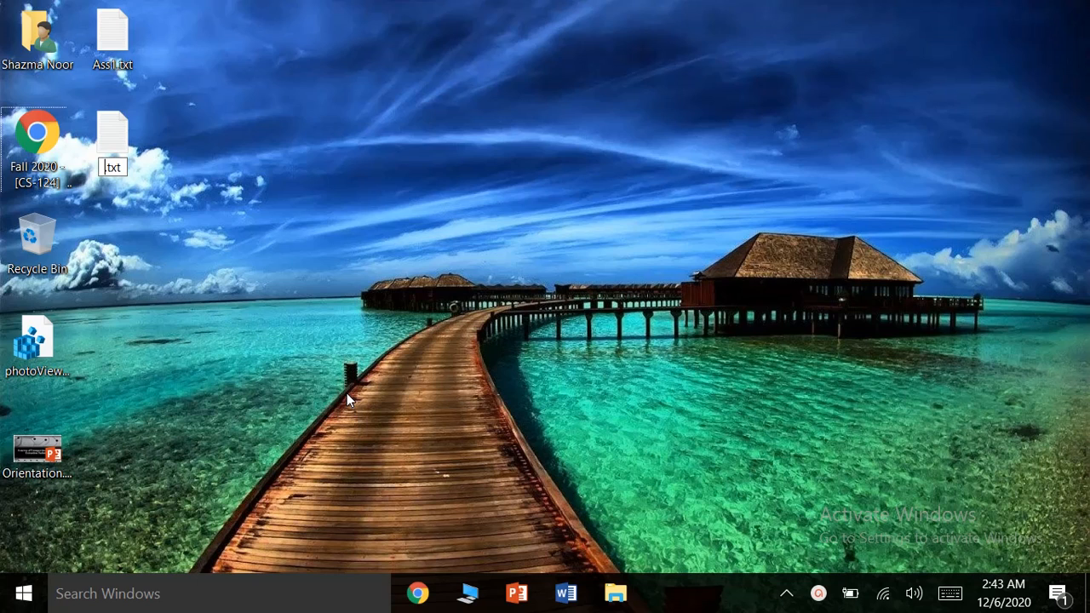
{"action": "type", "text": "f"}
{"action": "key", "text": "BackSpace"}
{"action": "type", "text": "TextFile1"}
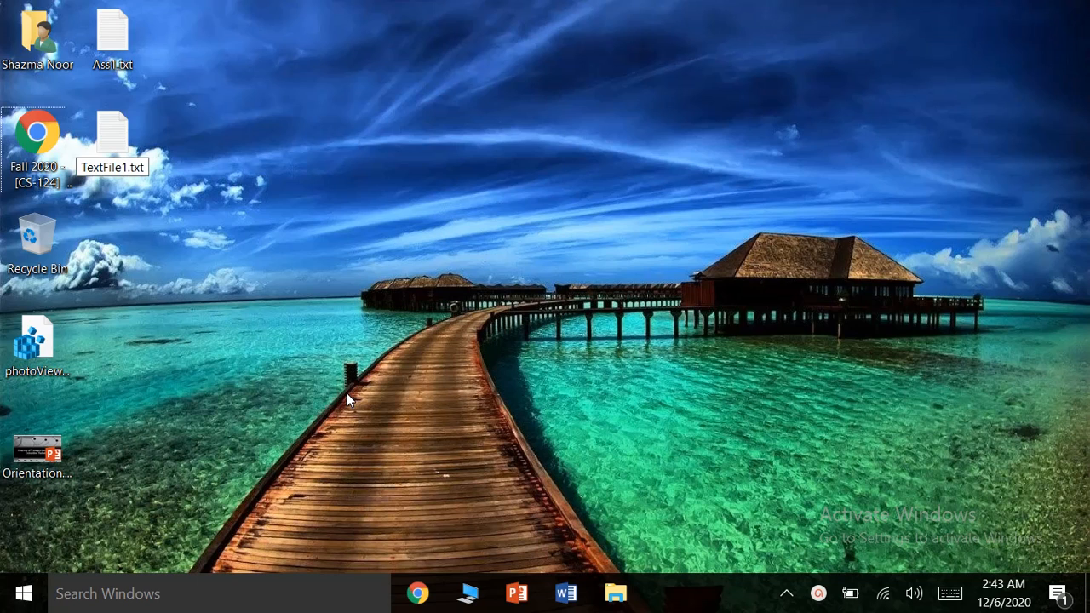
{"action": "key", "text": "shift+Right"}
{"action": "key", "text": "shift+Right"}
{"action": "key", "text": "shift+Right"}
{"action": "key", "text": "shift+Right"}
{"action": "key", "text": "Right"}
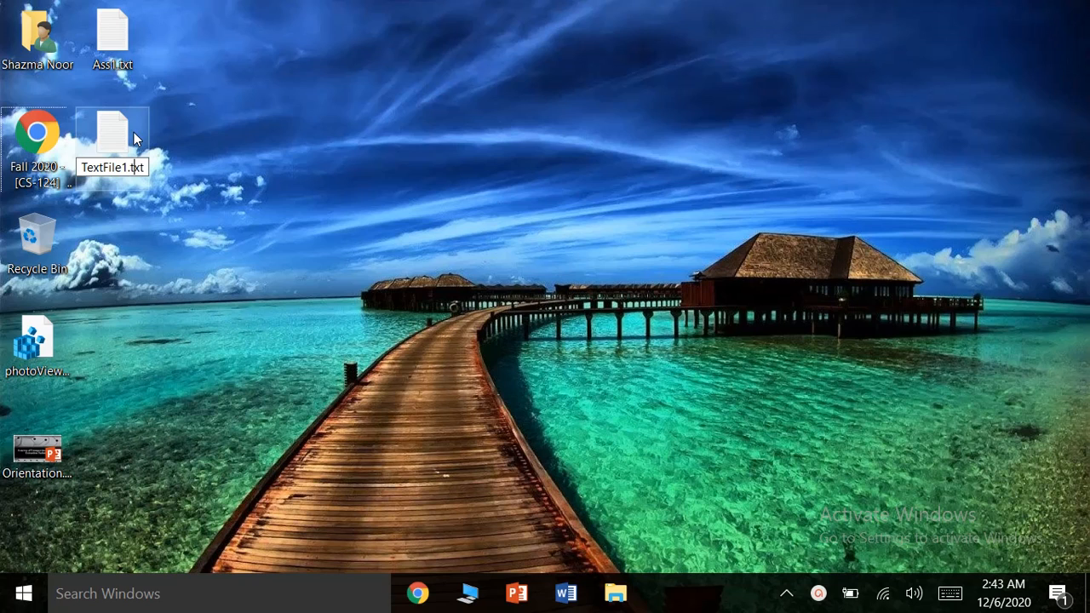
{"action": "key", "text": "Return"}
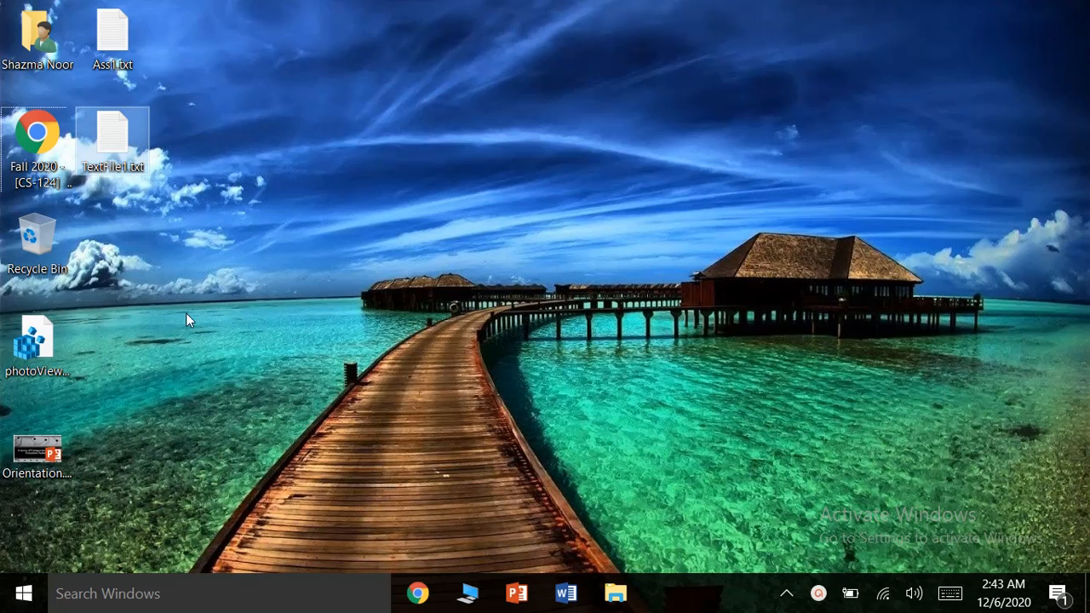
- Open TextFile1.txt from the desktop in a maximized window and enter the line "This is my File."
{"action": "double_click", "coordinate": [123, 162]}
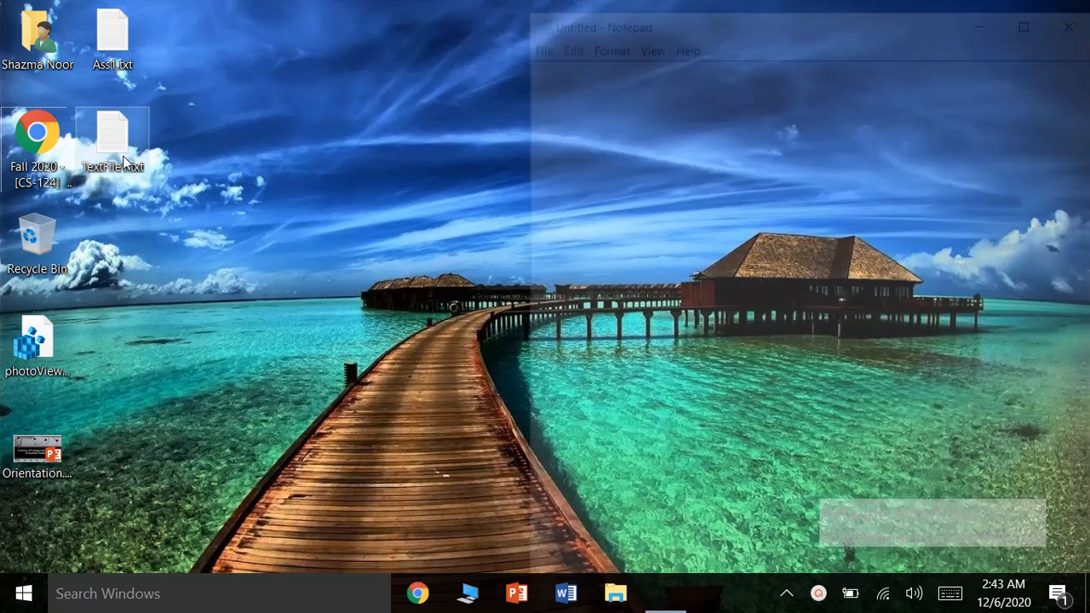
{"action": "left_click", "coordinate": [1034, 15]}
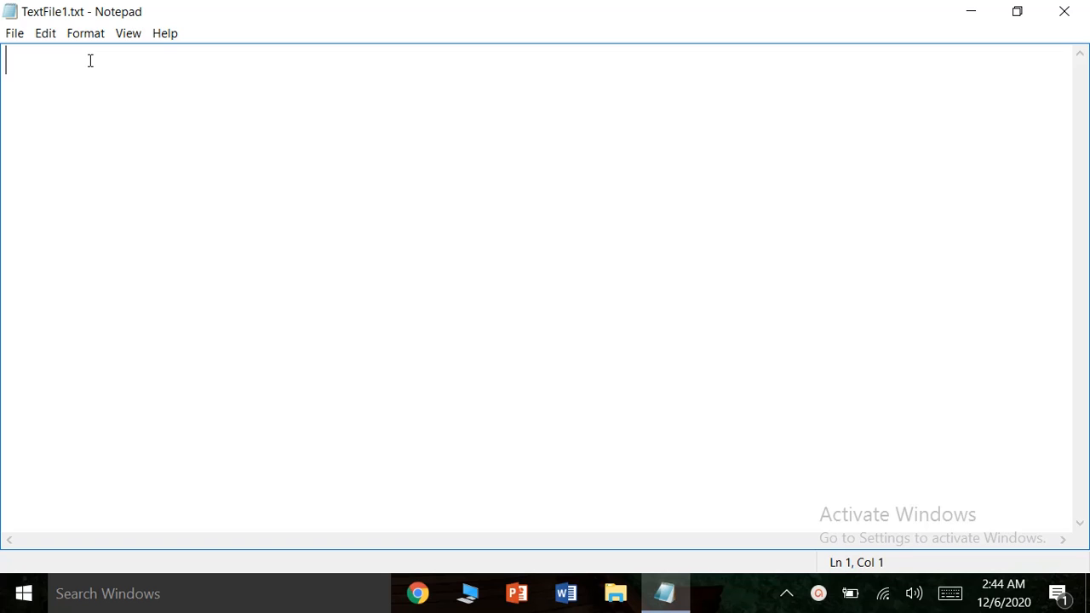
{"action": "type", "text": "This is a"}
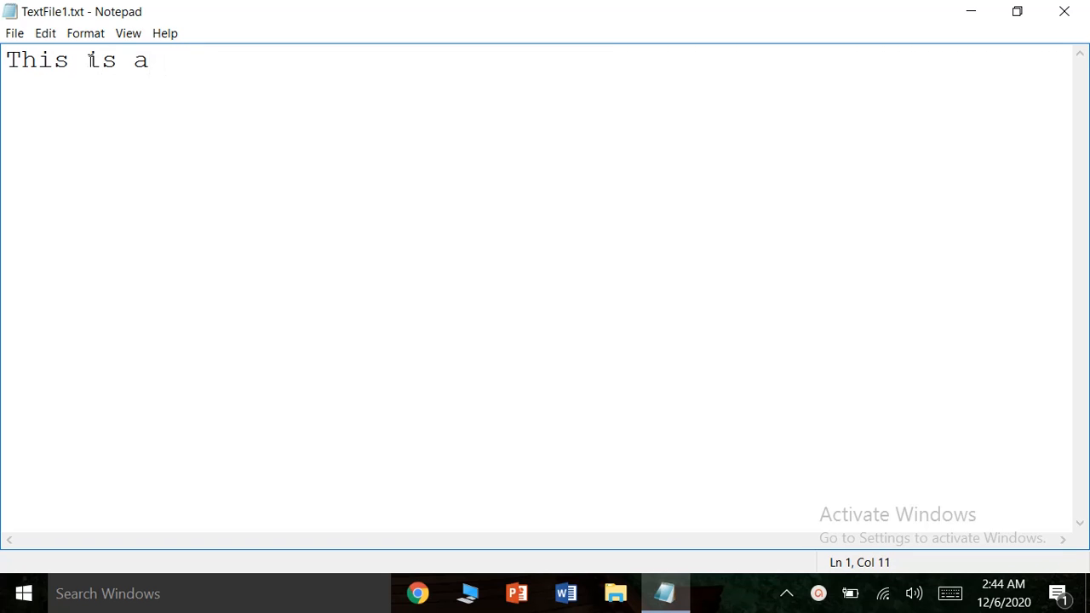
{"action": "key", "text": "BackSpace"}
{"action": "key", "text": "BackSpace"}
{"action": "type", "text": "my File"}
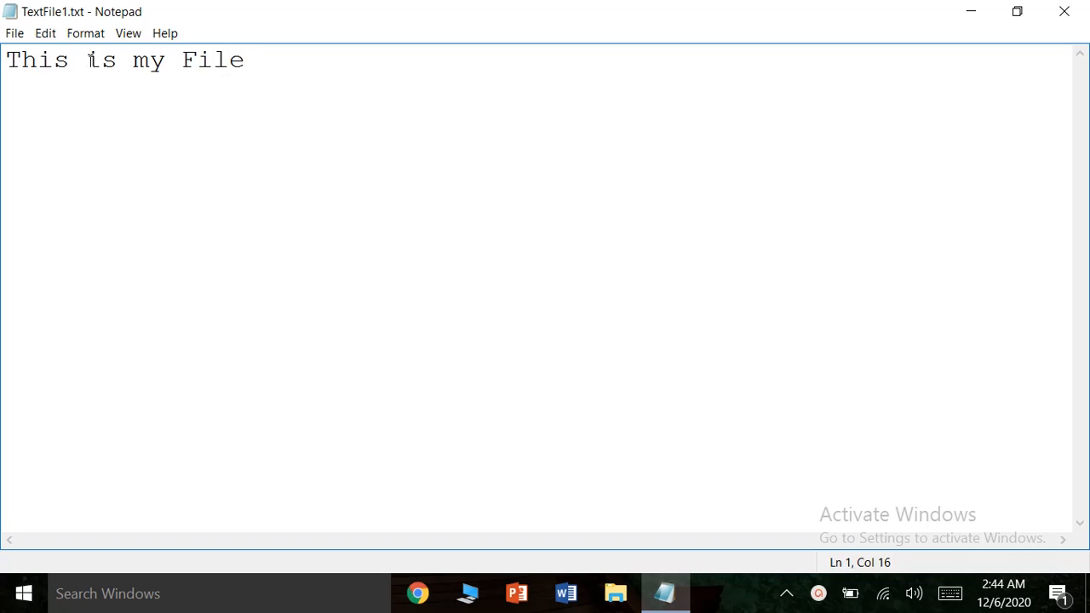
{"action": "type", "text": "."}
- Add the sample lines "kjhkjhkjh", ";jlkjh" and "nkjhiug" below the first line, separated by blank lines
{"action": "key", "text": "Return"}
{"action": "type", "text": "kjhkjhkjh"}
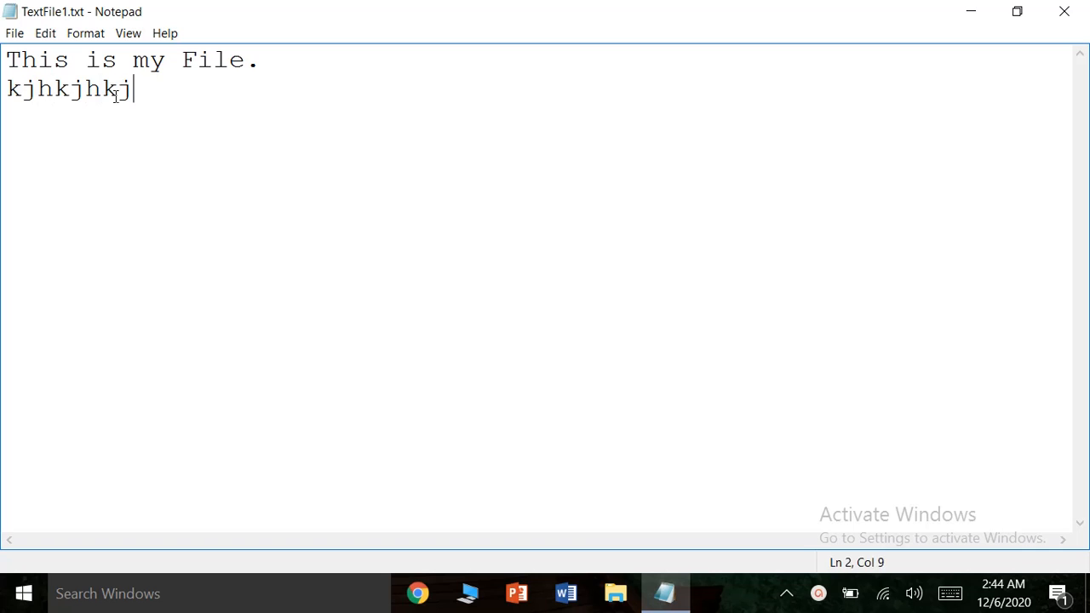
{"action": "key", "text": "Return"}
{"action": "key", "text": "Return"}
{"action": "type", "text": ";jlkjh"}
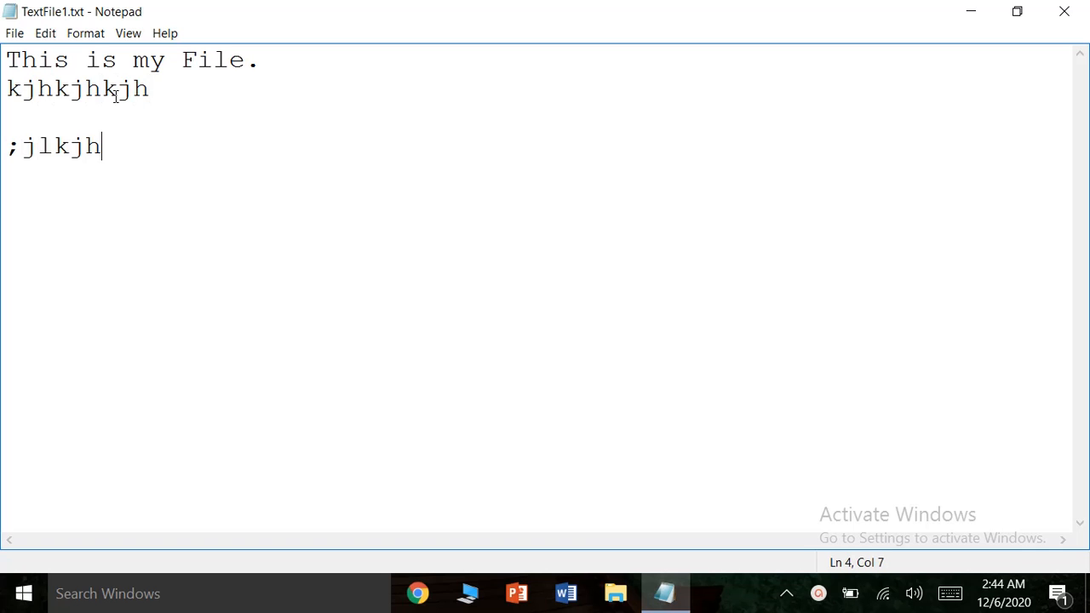
{"action": "key", "text": "Return"}
{"action": "key", "text": "Return"}
{"action": "key", "text": "Return"}
{"action": "type", "text": "nkjhiug"}
- Replace the last two sample lines with "8977@@$%67689" on the fourth line
{"action": "key", "text": "BackSpace"}
{"action": "key", "text": "BackSpace"}
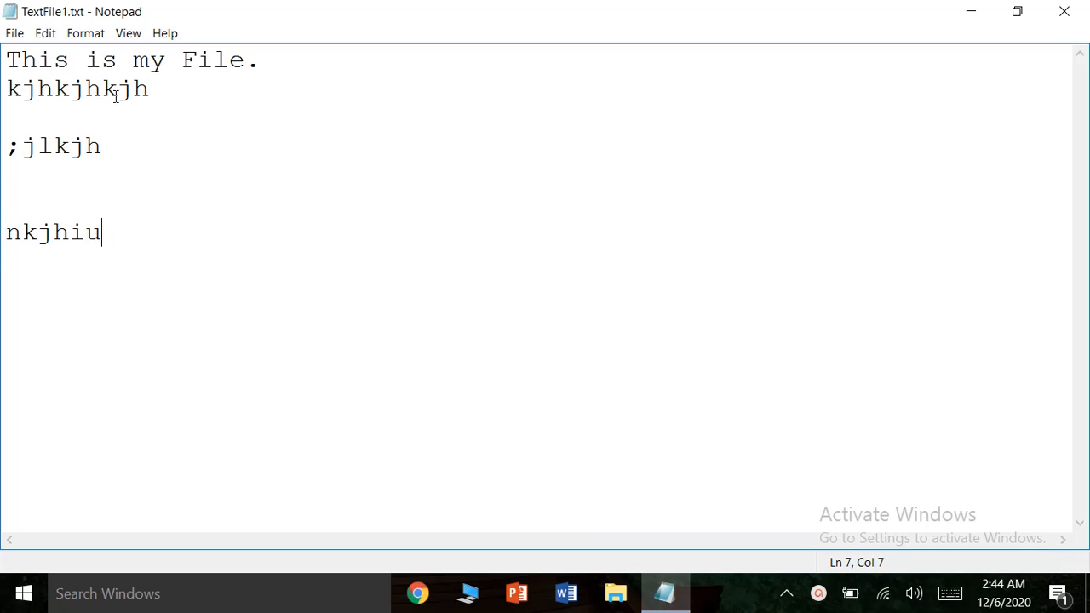
{"action": "key", "text": "BackSpace"}
{"action": "key", "text": "BackSpace"}
{"action": "key", "text": "BackSpace"}
{"action": "key", "text": "BackSpace"}
{"action": "key", "text": "BackSpace"}
{"action": "key", "text": "BackSpace"}
{"action": "key", "text": "BackSpace"}
{"action": "key", "text": "BackSpace"}
{"action": "key", "text": "BackSpace"}
{"action": "key", "text": "BackSpace"}
{"action": "key", "text": "BackSpace"}
{"action": "key", "text": "BackSpace"}
{"action": "key", "text": "BackSpace"}
{"action": "key", "text": "BackSpace"}
{"action": "type", "text": "8977"}
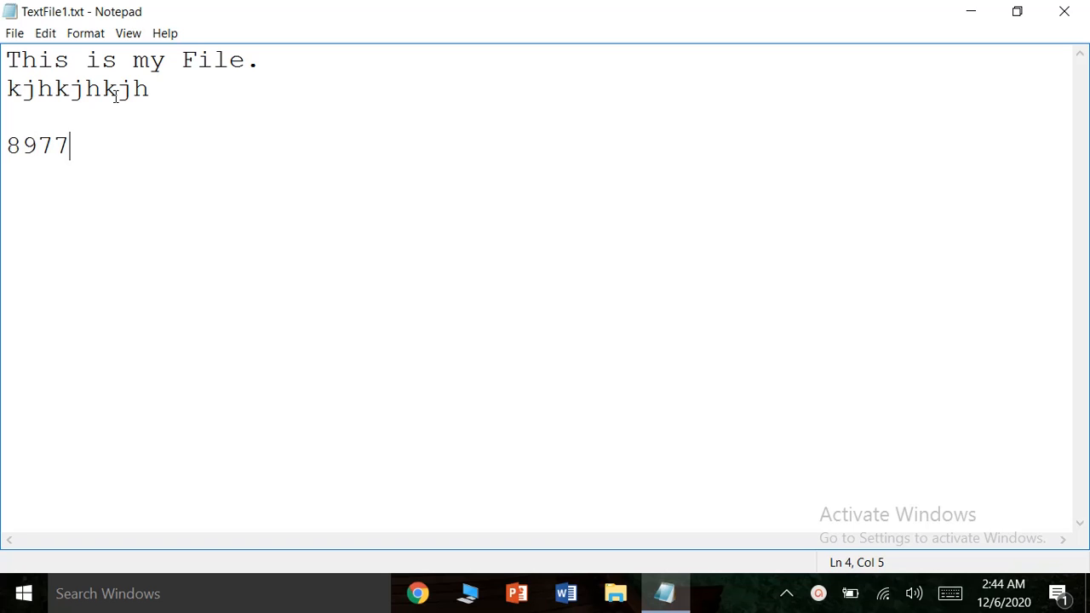
{"action": "type", "text": "@@$%67689"}
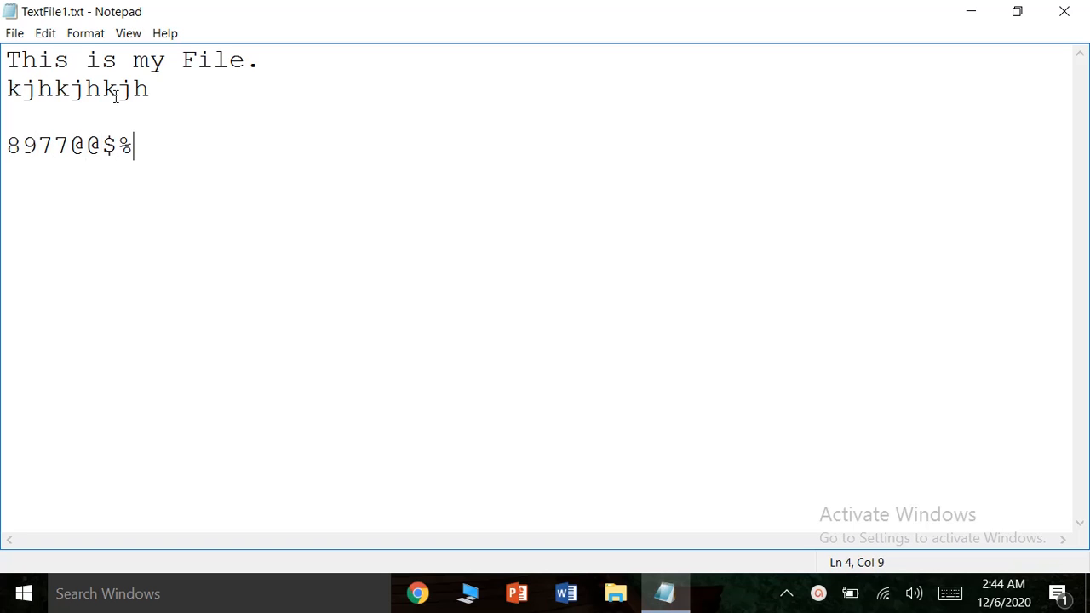
- Delete all the sample text below the line "This is my File."
{"action": "key", "text": "BackSpace"}
{"action": "key", "text": "BackSpace"}
{"action": "key", "text": "BackSpace"}
{"action": "key", "text": "BackSpace"}
{"action": "key", "text": "BackSpace"}
{"action": "key", "text": "BackSpace"}
{"action": "key", "text": "BackSpace"}
{"action": "key", "text": "BackSpace"}
{"action": "key", "text": "BackSpace"}
{"action": "key", "text": "BackSpace"}
{"action": "key", "text": "BackSpace"}
{"action": "key", "text": "BackSpace"}
{"action": "key", "text": "BackSpace"}
{"action": "key", "text": "BackSpace"}
{"action": "key", "text": "BackSpace"}
{"action": "key", "text": "BackSpace"}
{"action": "key", "text": "BackSpace"}
{"action": "key", "text": "BackSpace"}
{"action": "key", "text": "BackSpace"}
{"action": "key", "text": "BackSpace"}
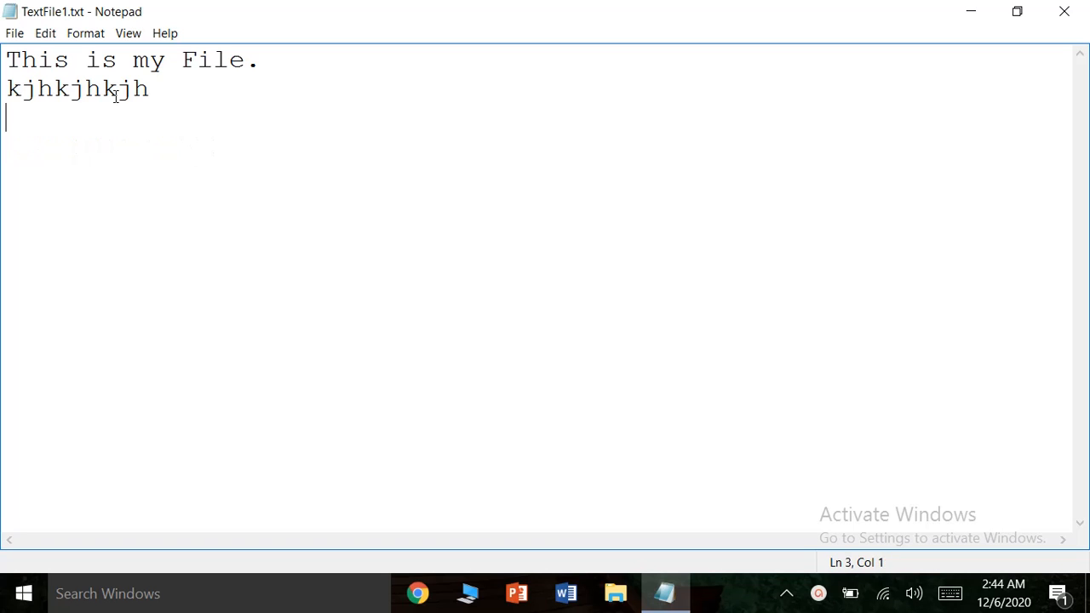
{"action": "key", "text": "BackSpace"}
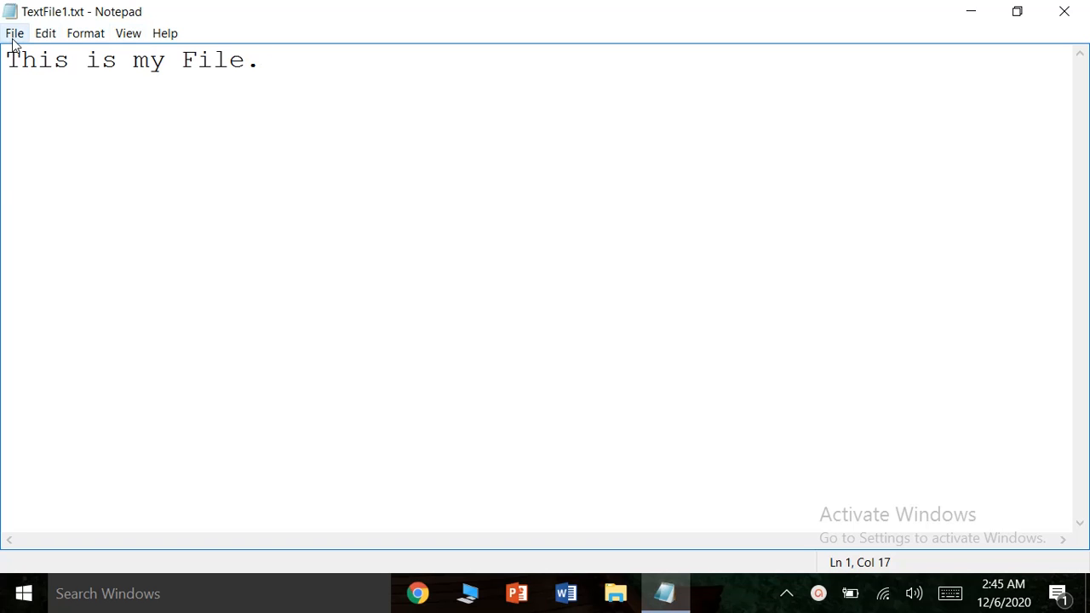
{"action": "left_click", "coordinate": [14, 34]}
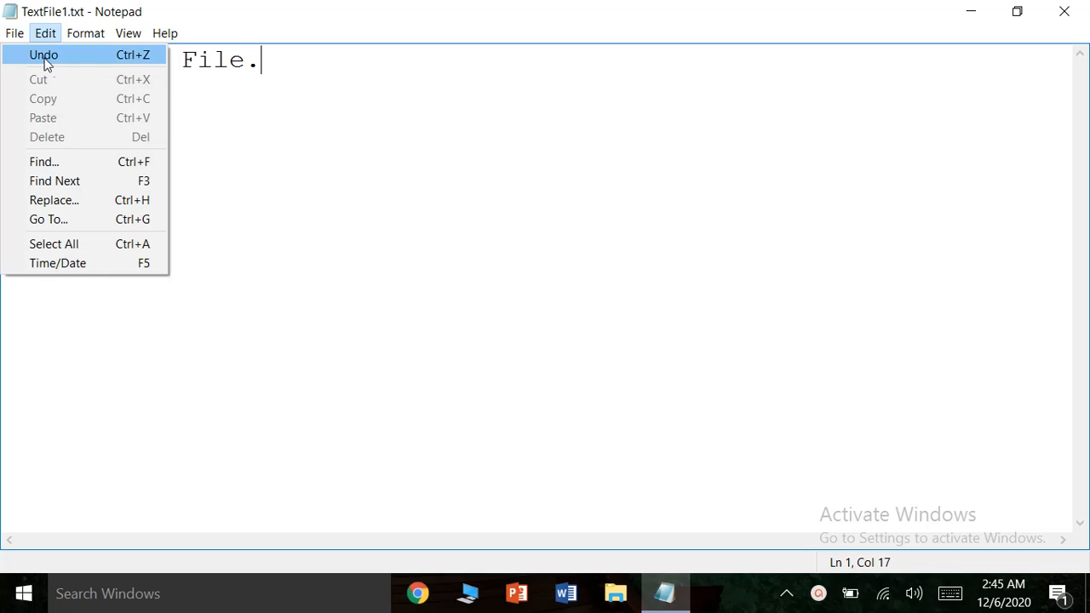
{"action": "left_click", "coordinate": [22, 45]}
{"action": "left_click", "coordinate": [18, 37]}
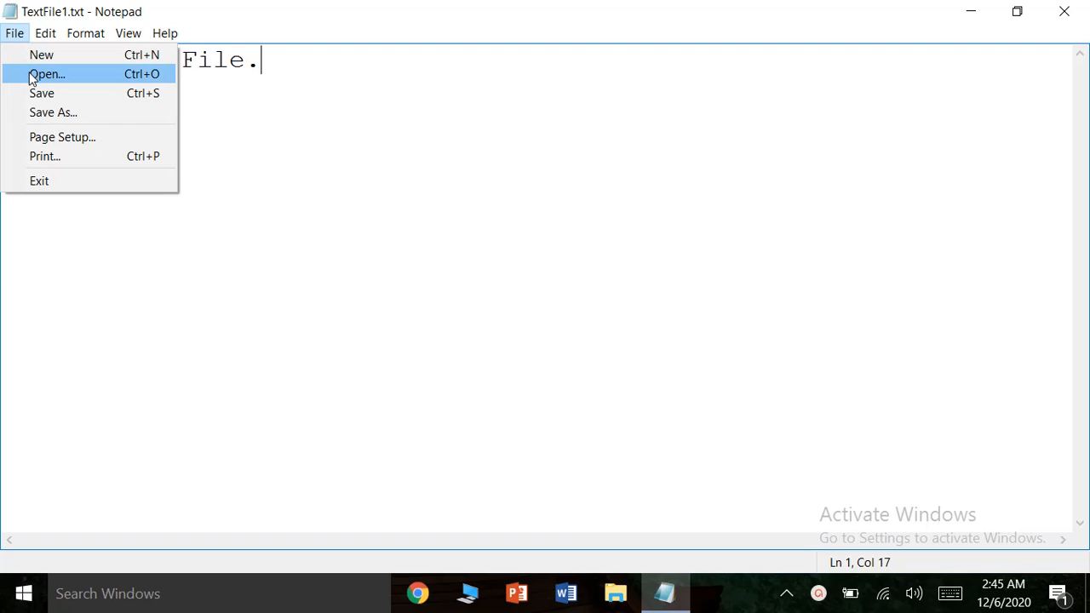
{"action": "left_click", "coordinate": [31, 75]}
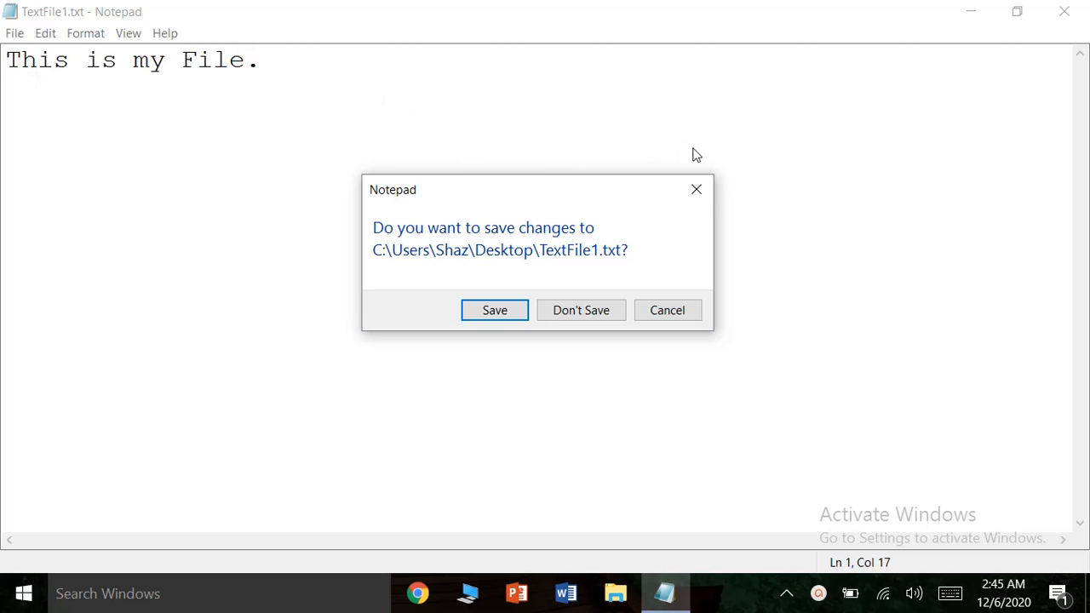
{"action": "left_click", "coordinate": [697, 190]}
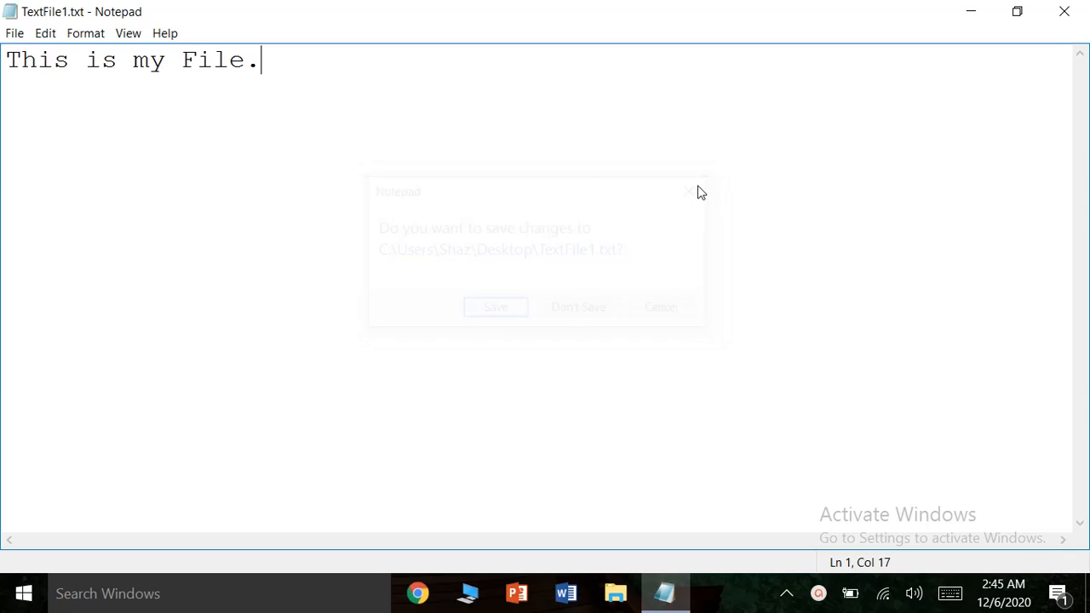
- Save the changes to TextFile1.txt and close the file
{"action": "left_click", "coordinate": [14, 33]}
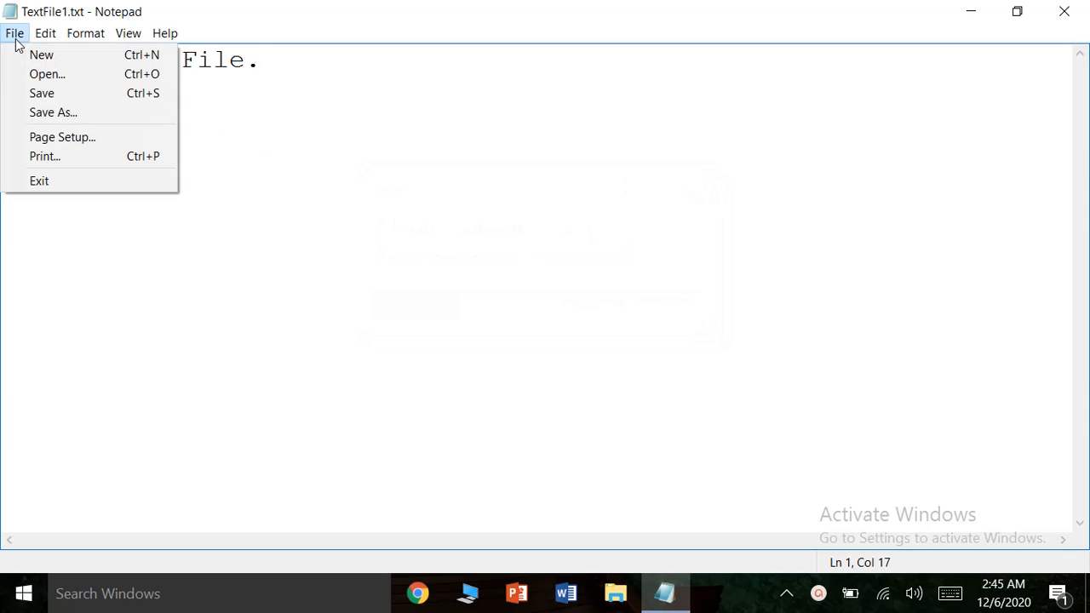
{"action": "left_click", "coordinate": [40, 93]}
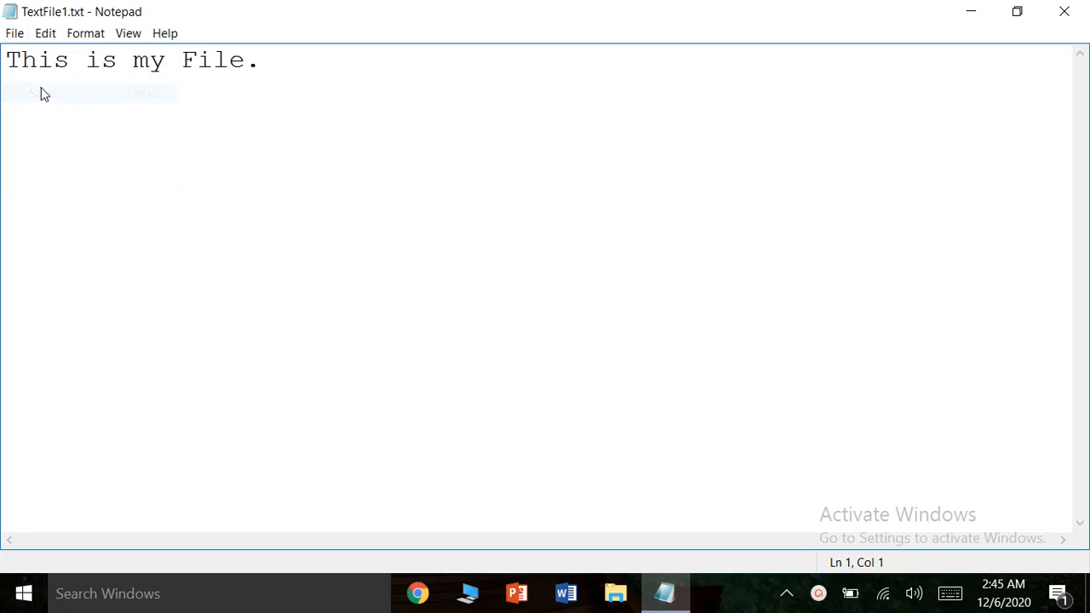
{"action": "left_click", "coordinate": [12, 32]}
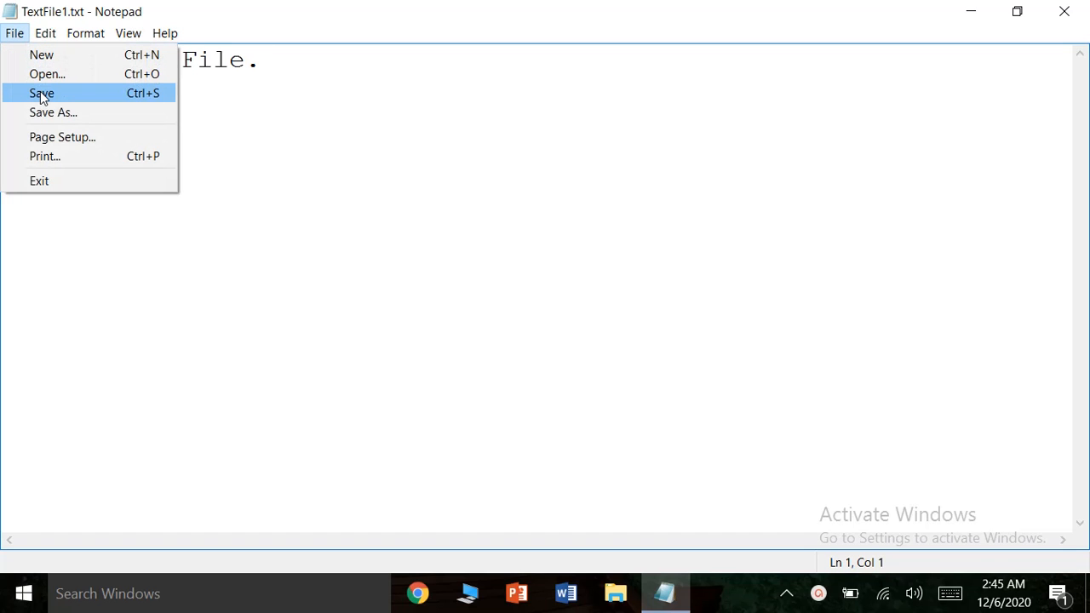
{"action": "left_click", "coordinate": [40, 92]}
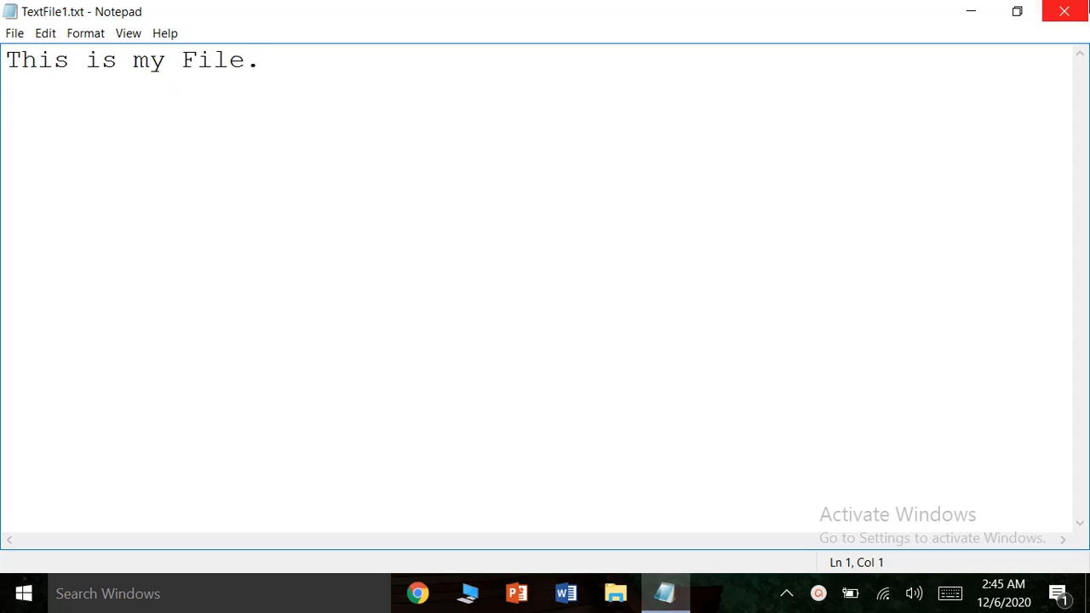
{"action": "left_click", "coordinate": [1065, 11]}
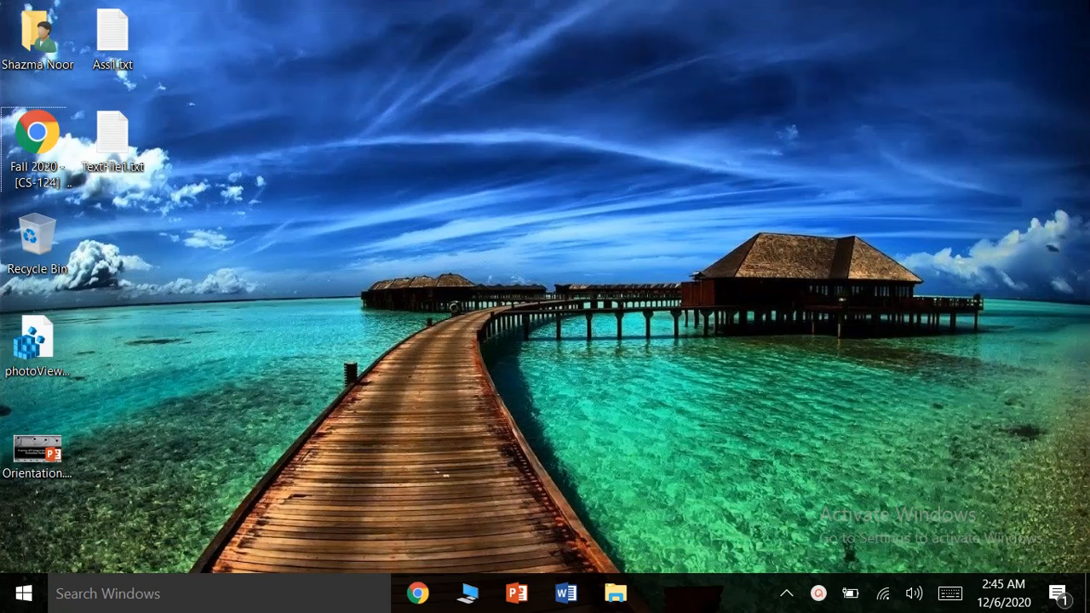
- Reopen TextFile1.txt from the desktop and look over its file commands
{"action": "double_click", "coordinate": [116, 146]}
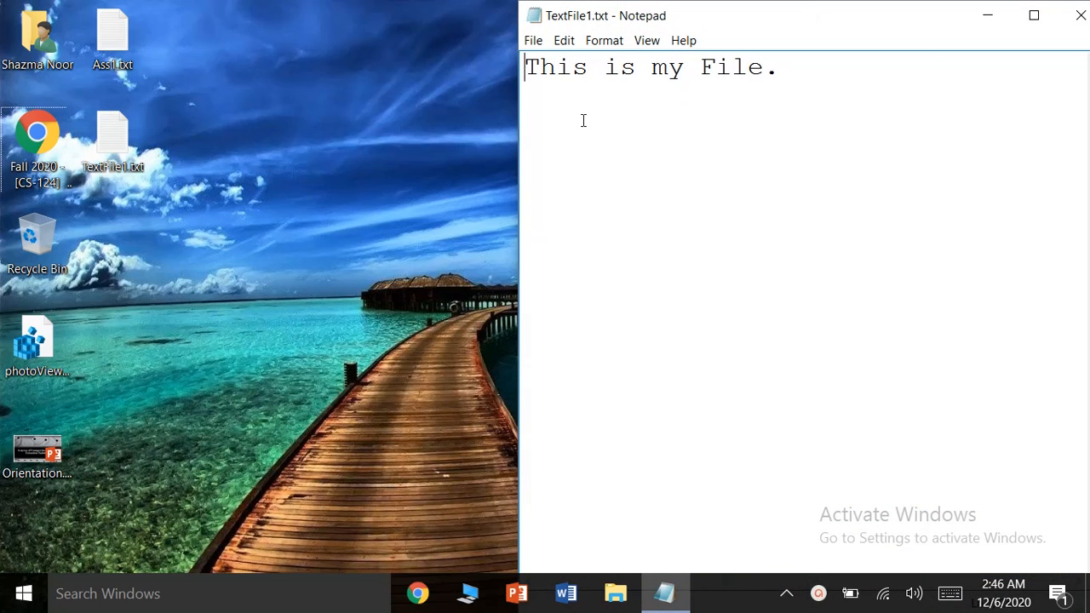
{"action": "left_click", "coordinate": [531, 41]}
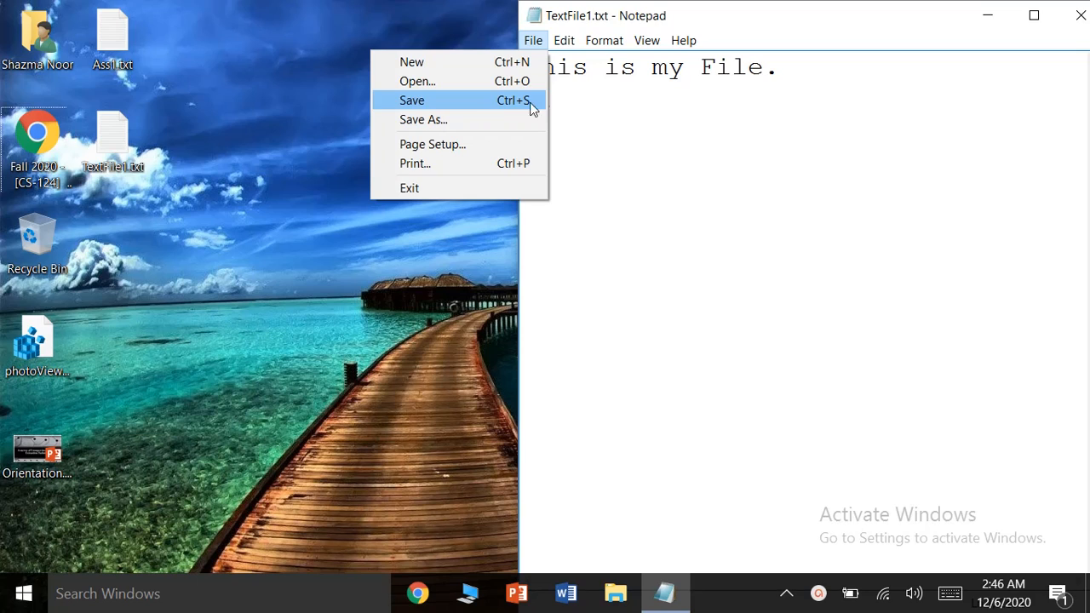
{"action": "left_click", "coordinate": [702, 132]}
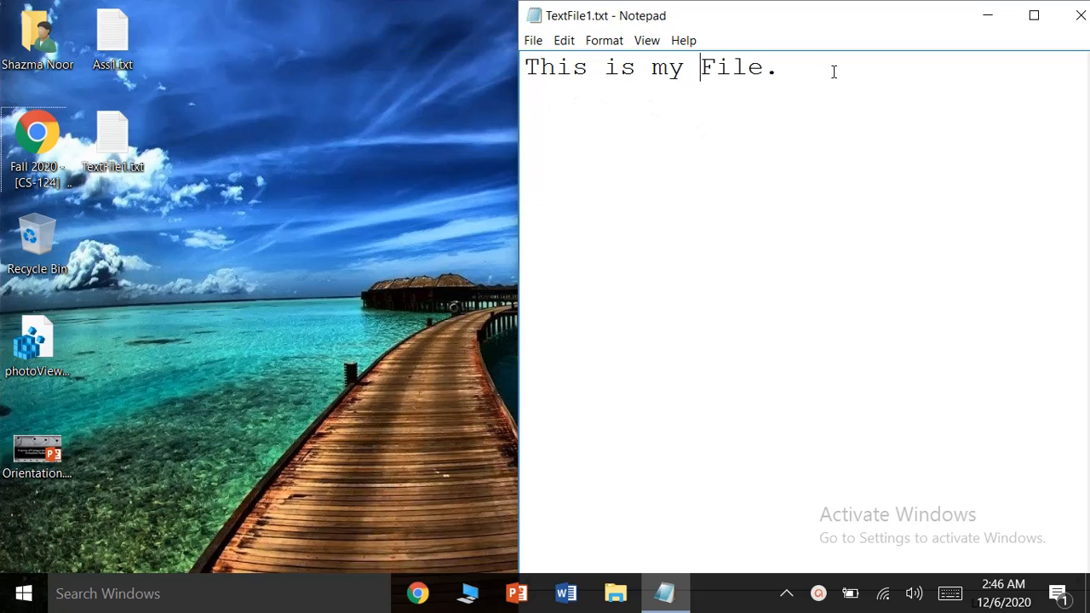
- Duplicate the line "This is my File." by copying it and pasting it onto a new second line
{"action": "key", "text": "Return"}
{"action": "key", "text": "BackSpace"}
{"action": "key", "text": "End"}
{"action": "key", "text": "Return"}
{"action": "key", "text": "Up"}
{"action": "key", "text": "ctrl+a"}
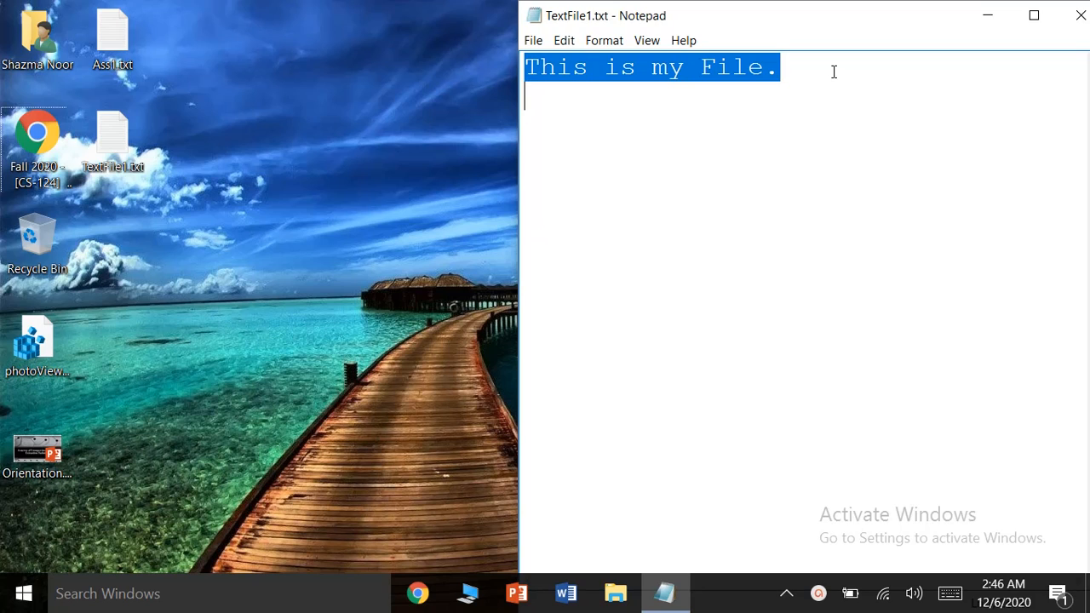
{"action": "key", "text": "ctrl+c"}
{"action": "key", "text": "ctrl+End"}
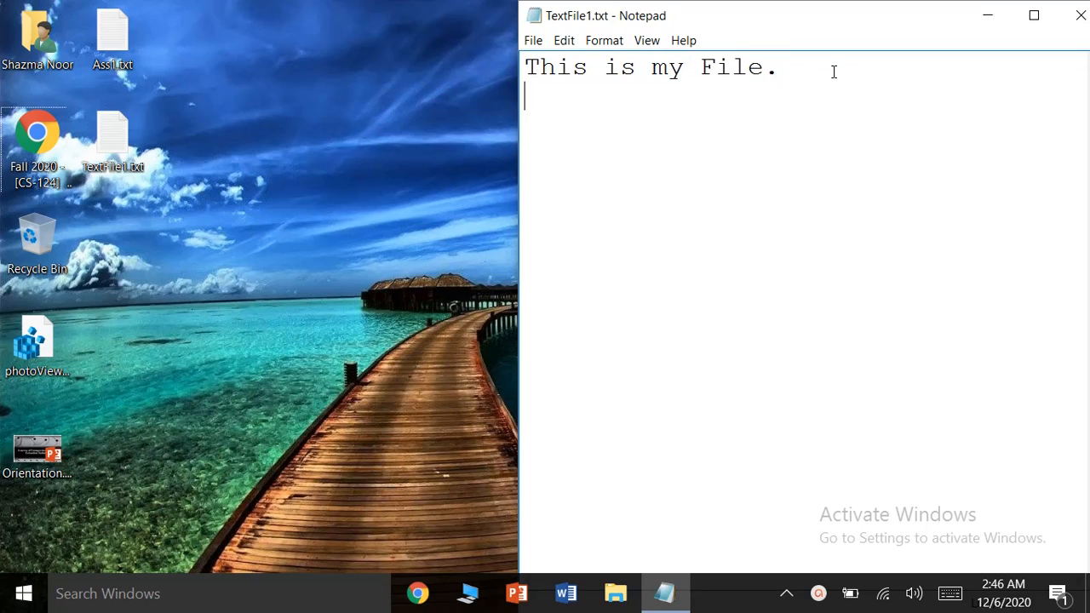
{"action": "key", "text": "ctrl+v"}
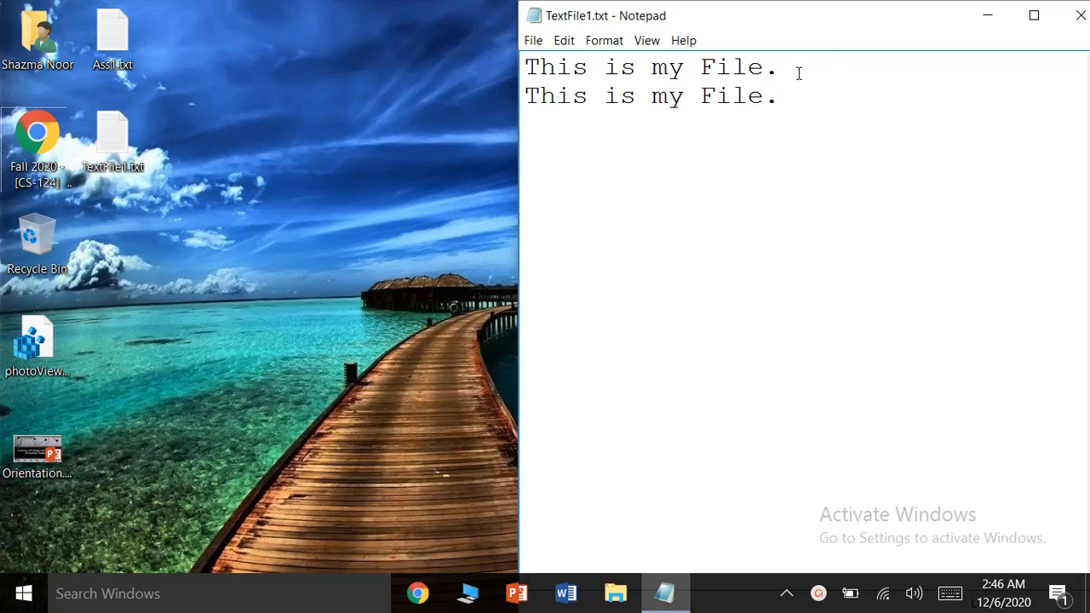
- Save the changes to TextFile1.txt and close the file
{"action": "left_click", "coordinate": [534, 41]}
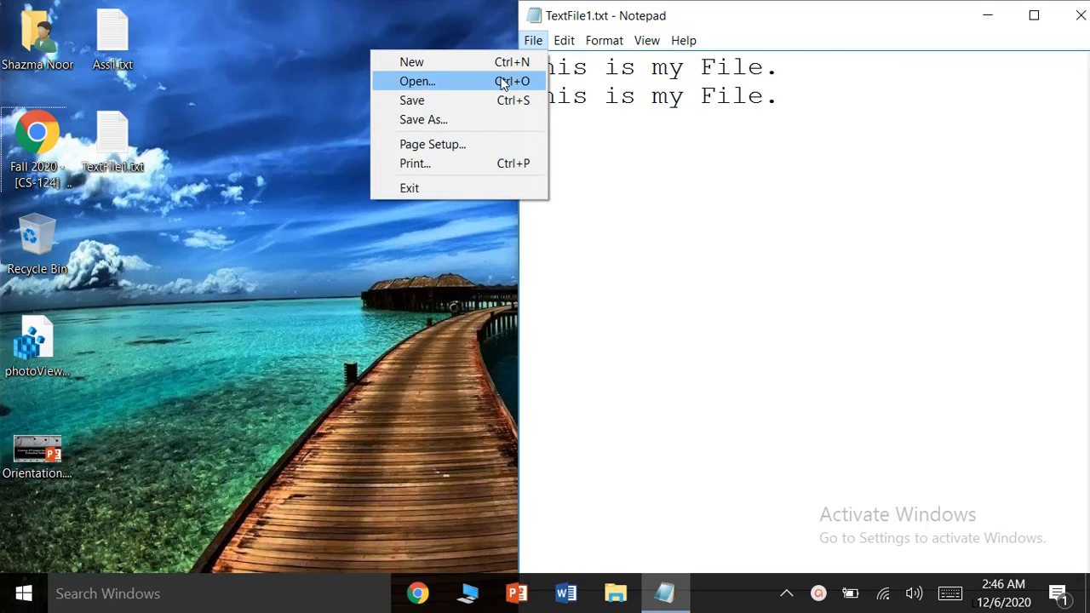
{"action": "left_click", "coordinate": [491, 100]}
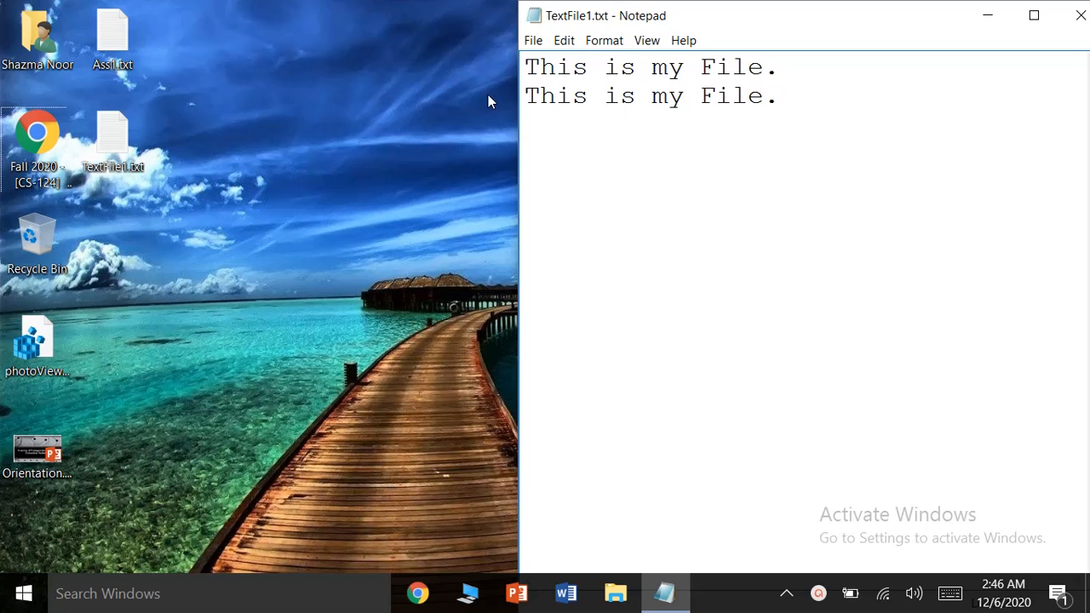
{"action": "left_click", "coordinate": [1078, 24]}
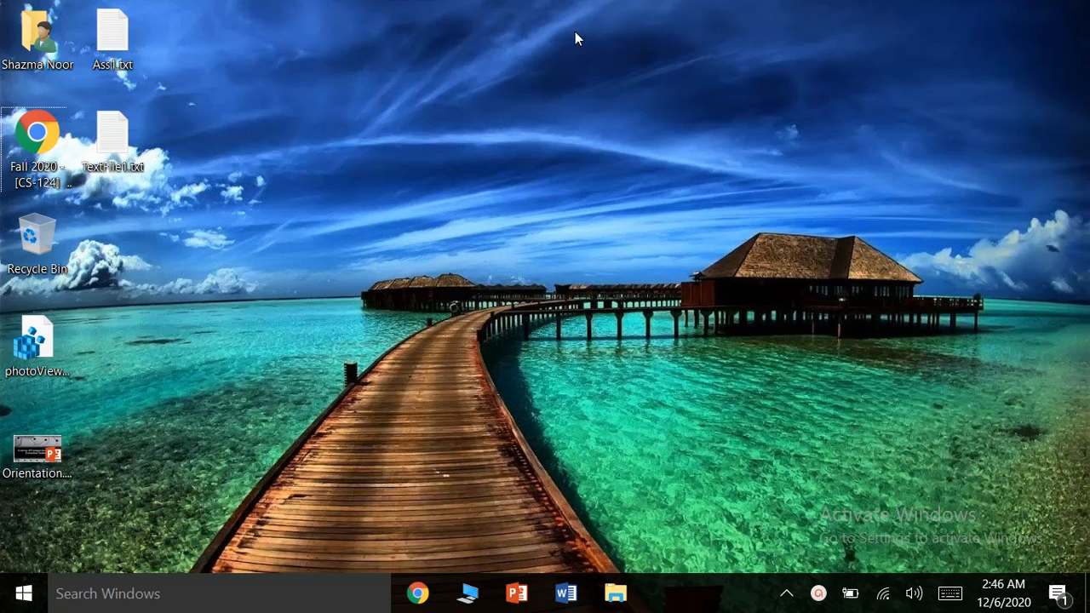
- Reopen TextFile1.txt from the desktop and save a copy of it as TextFile2 on the Others (I:) drive
{"action": "double_click", "coordinate": [120, 168]}
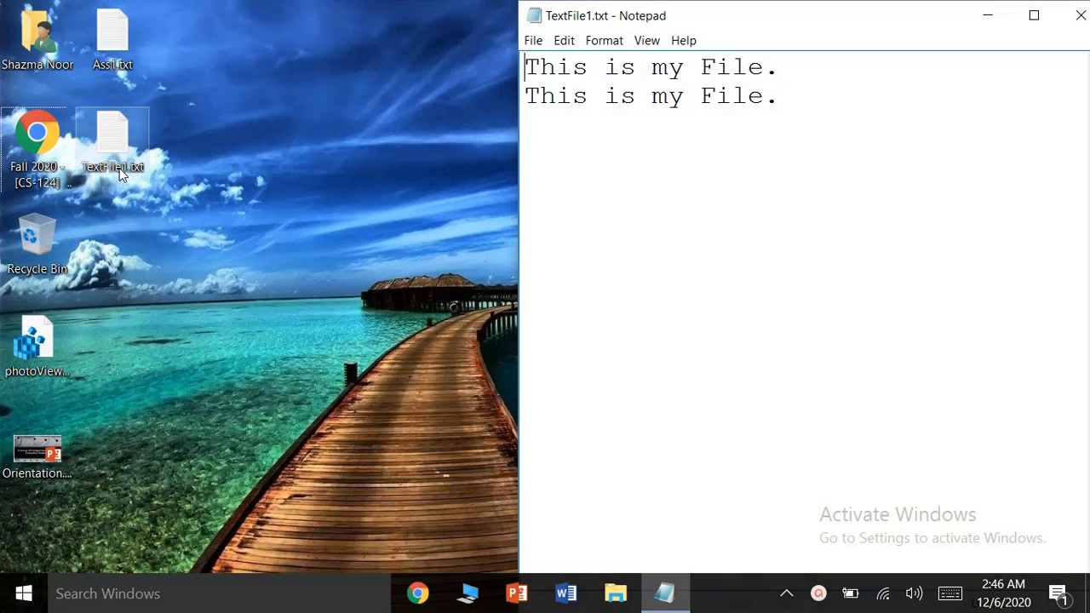
{"action": "left_click", "coordinate": [533, 41]}
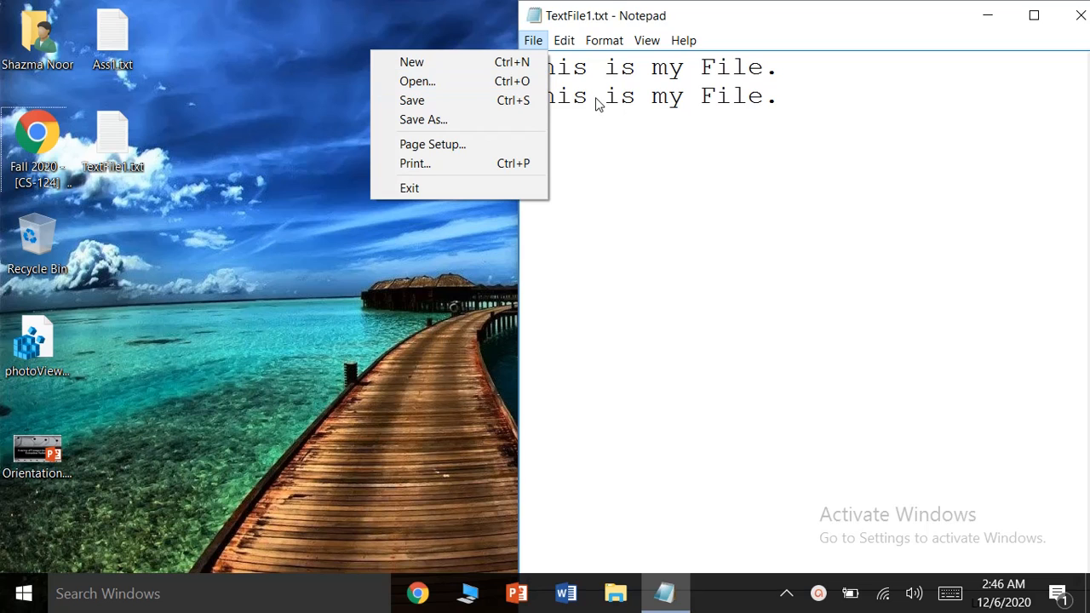
{"action": "left_click", "coordinate": [445, 119]}
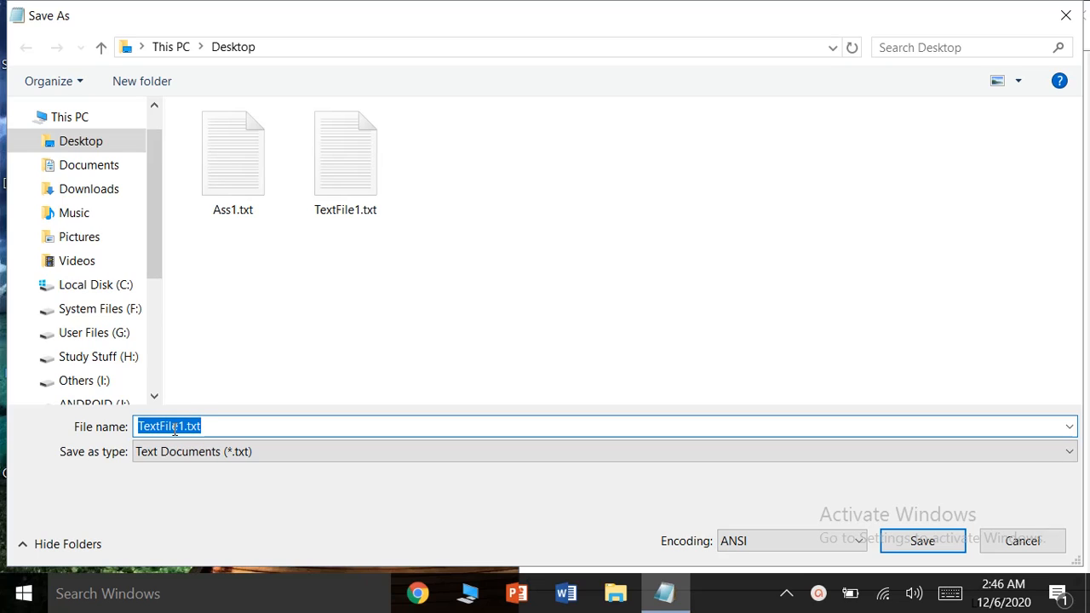
{"action": "type", "text": "Text"}
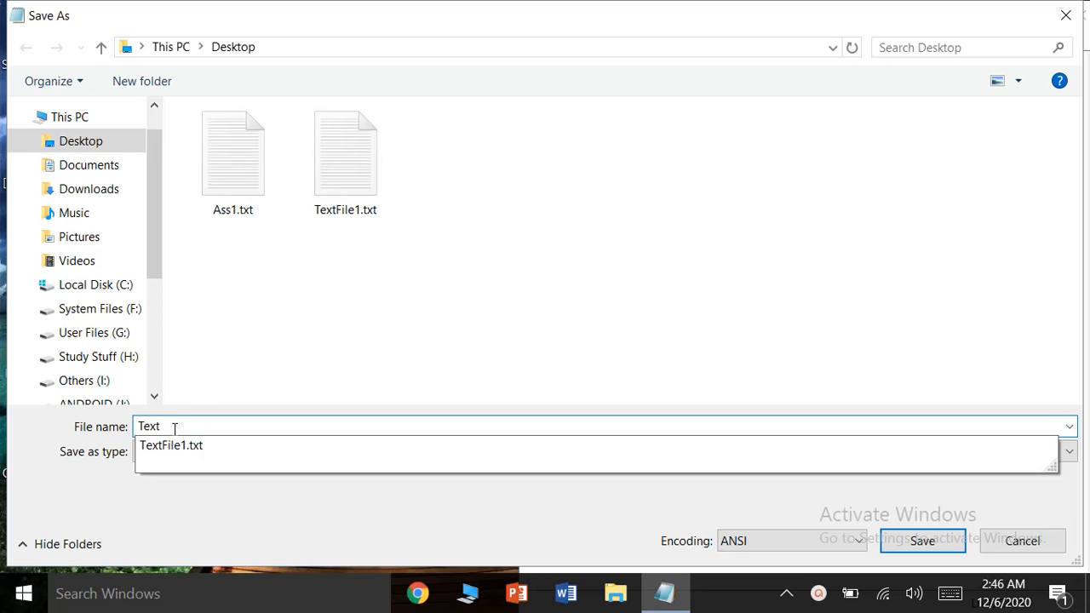
{"action": "type", "text": "File2"}
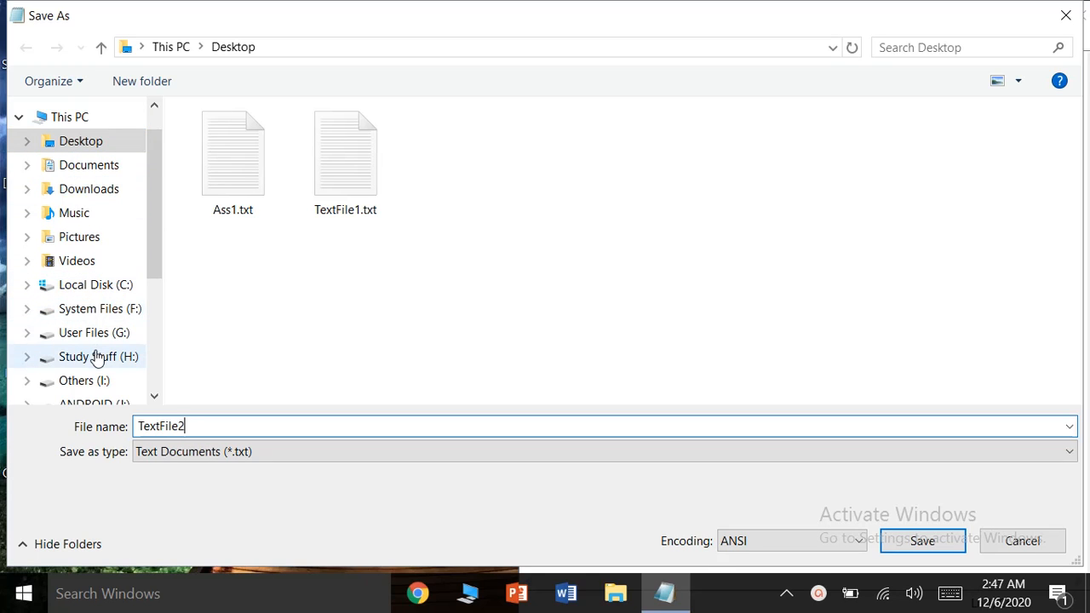
{"action": "left_click", "coordinate": [94, 337]}
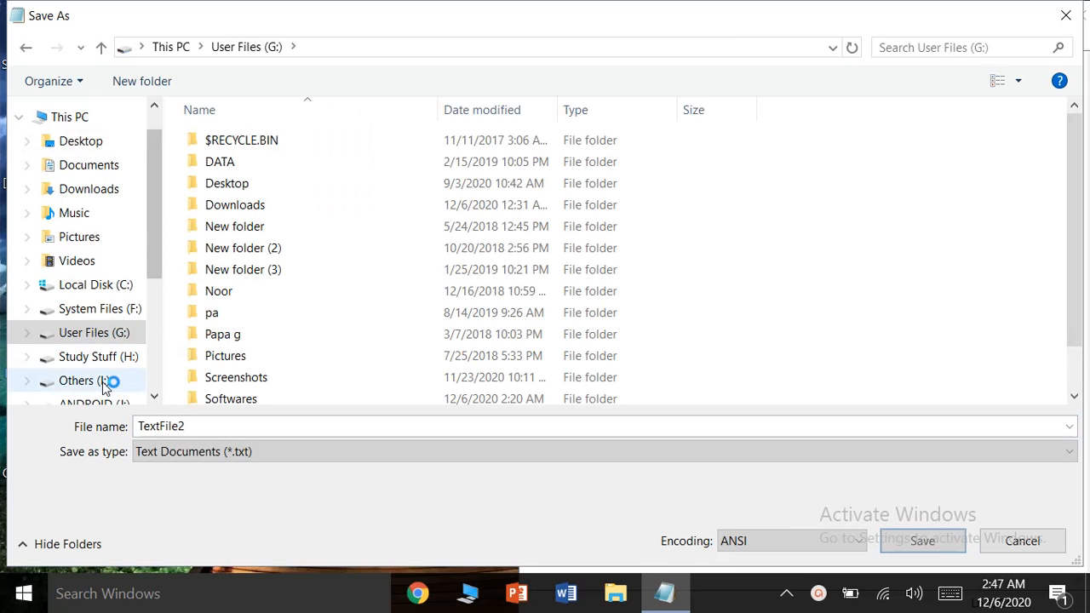
{"action": "left_click", "coordinate": [88, 385]}
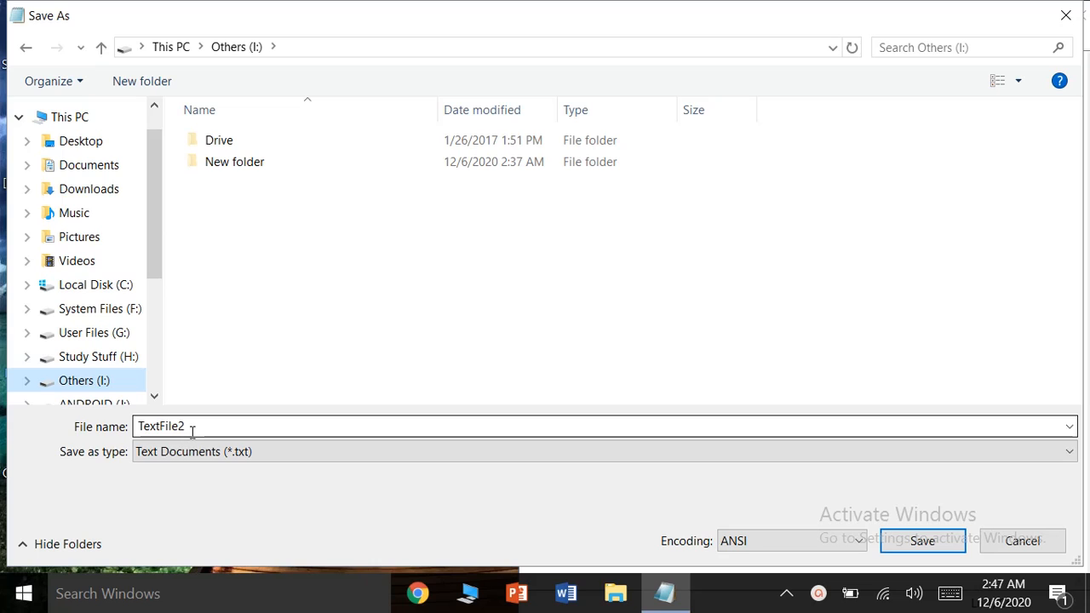
{"action": "left_click", "coordinate": [663, 596]}
{"action": "left_click", "coordinate": [657, 517]}
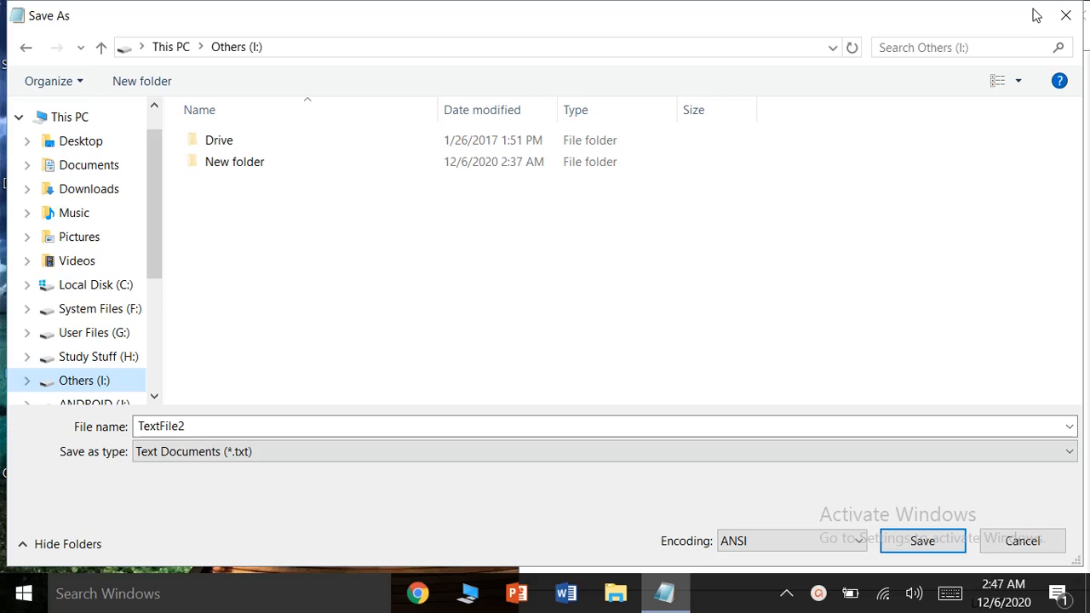
{"action": "left_click", "coordinate": [913, 544]}
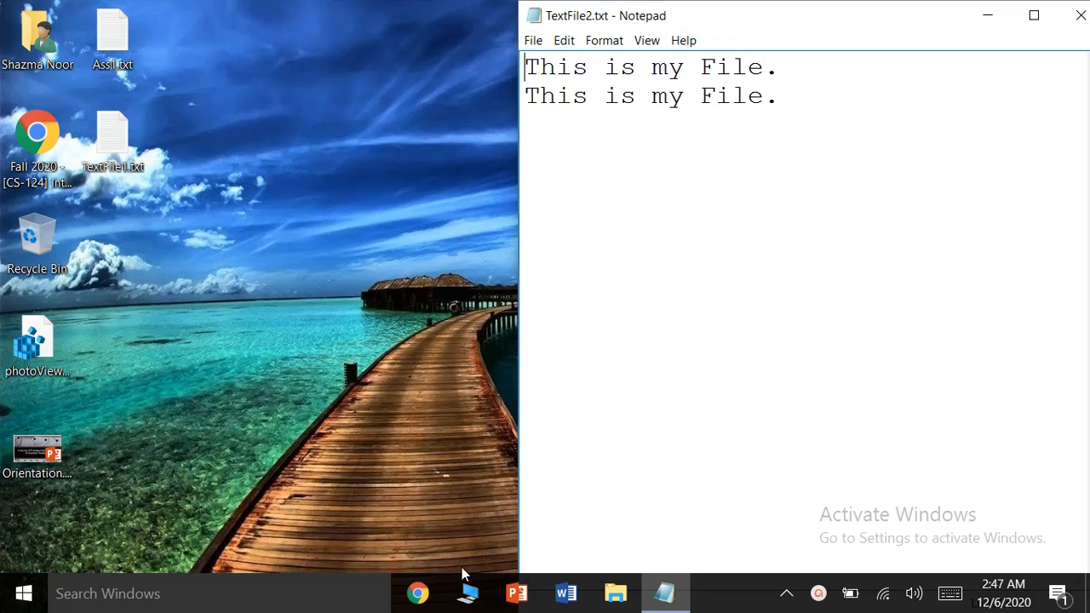
- Look in the Others (I:) drive in File Explorer for the saved copy, and minimize the Explorer window
{"action": "left_click", "coordinate": [465, 601]}
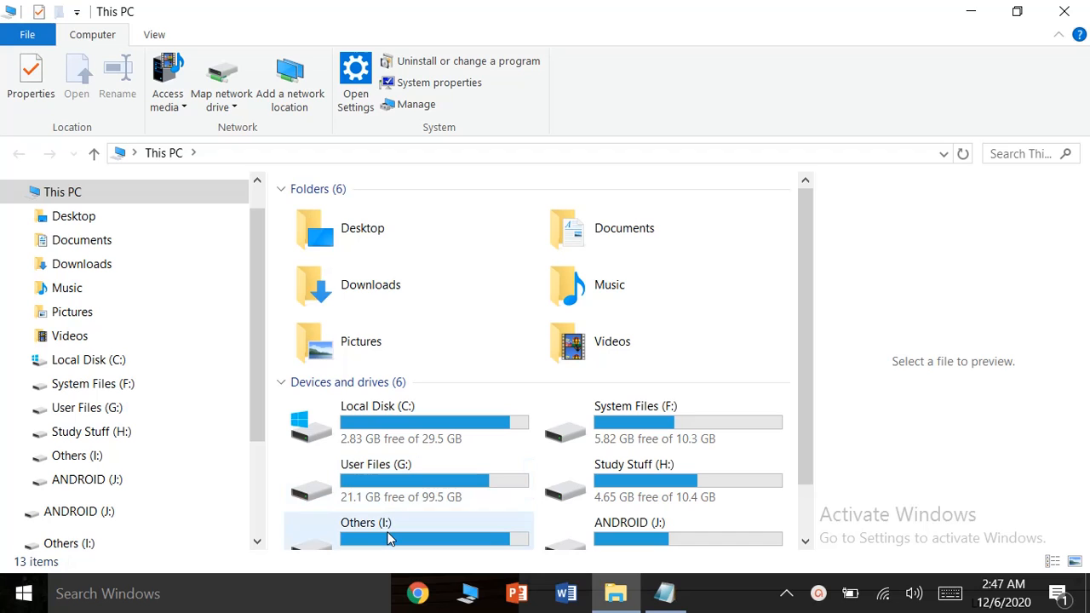
{"action": "double_click", "coordinate": [388, 538]}
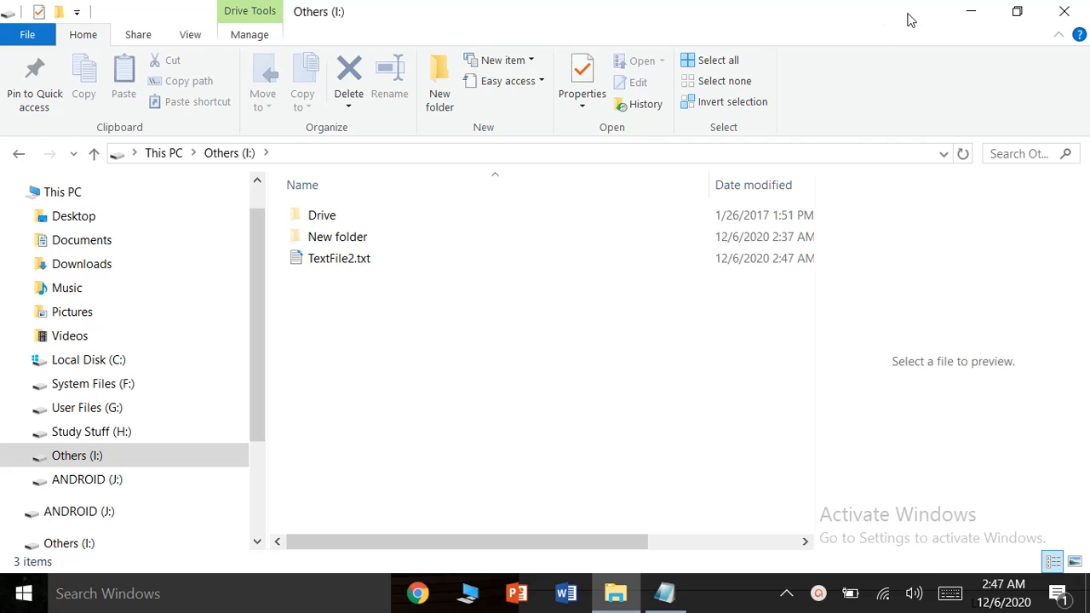
{"action": "left_click", "coordinate": [977, 12]}
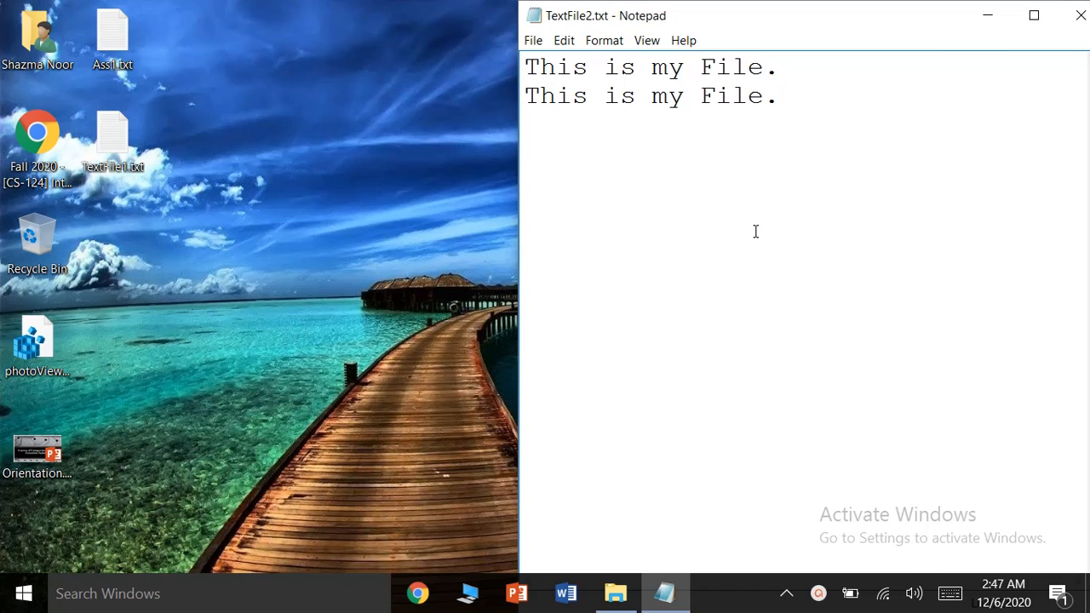
- Open TextFile1.txt from the desktop and close the separate TextFile2.txt window
{"action": "left_click", "coordinate": [529, 49]}
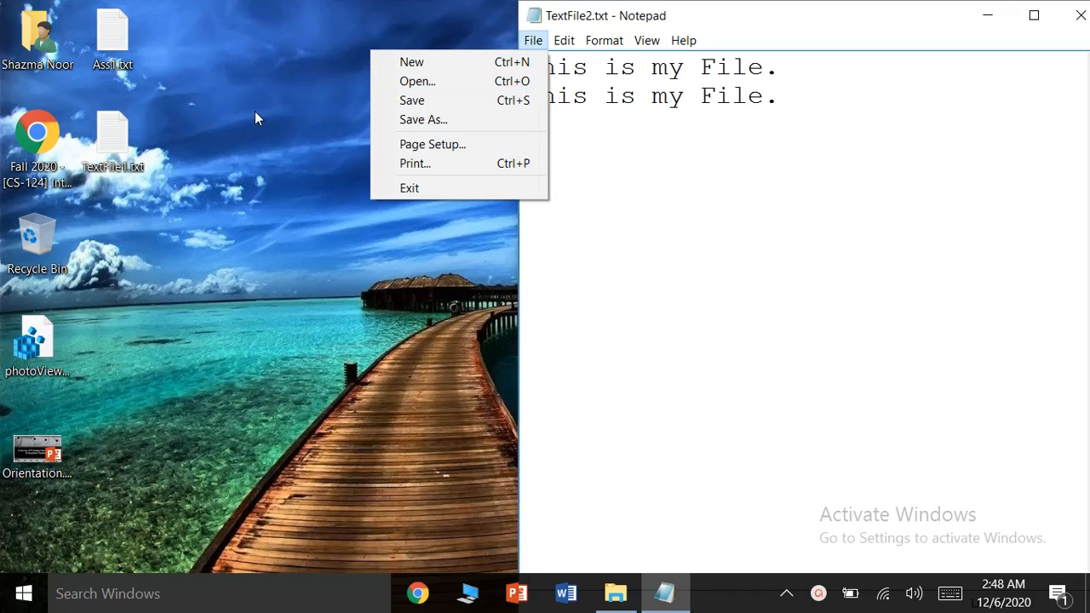
{"action": "left_click", "coordinate": [109, 147]}
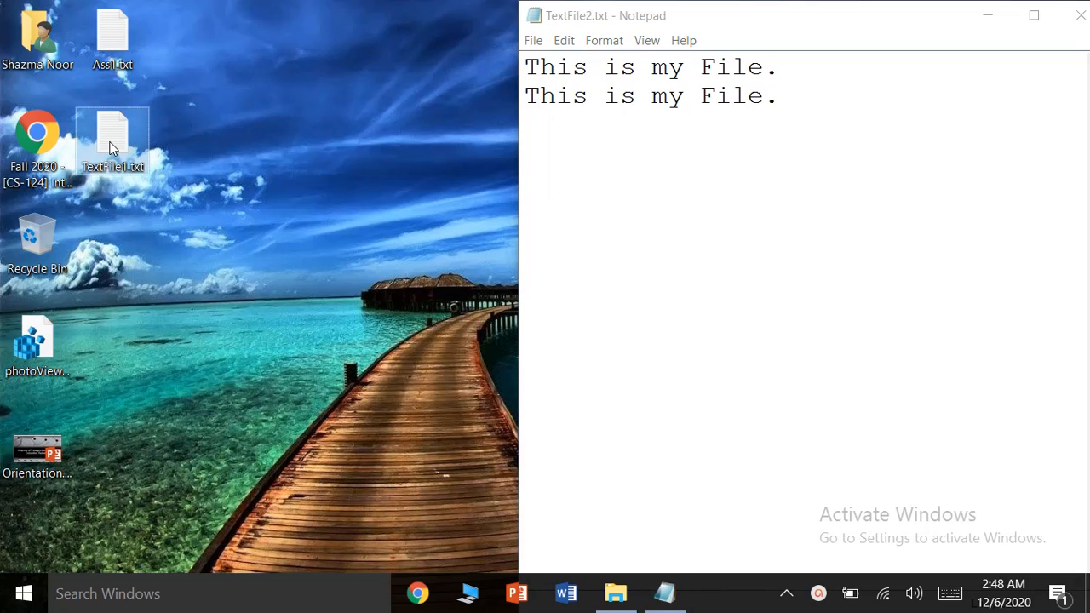
{"action": "double_click", "coordinate": [109, 148]}
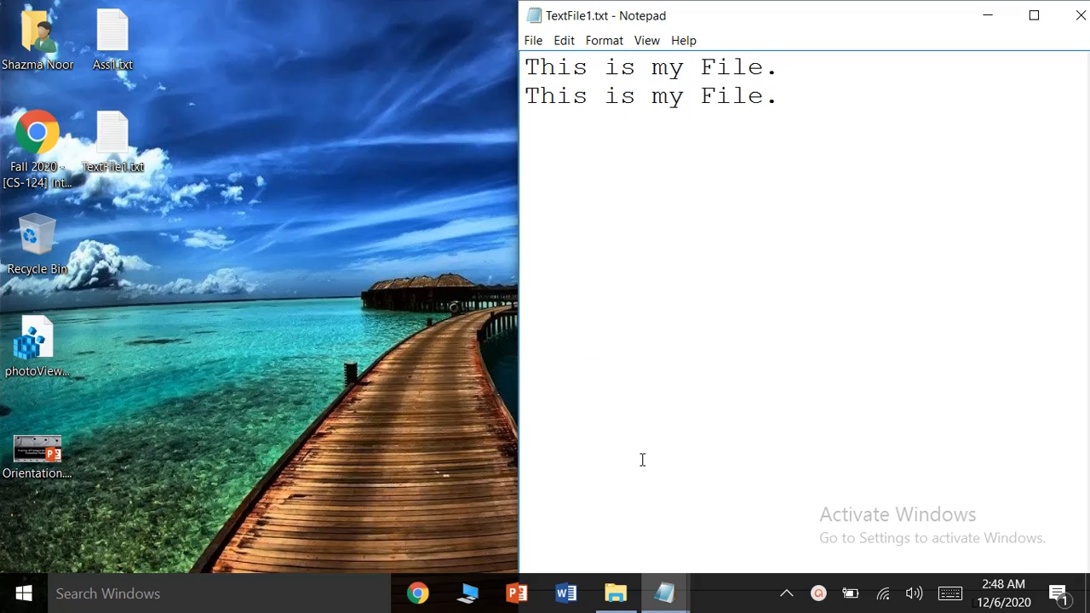
{"action": "mouse_move", "coordinate": [667, 608]}
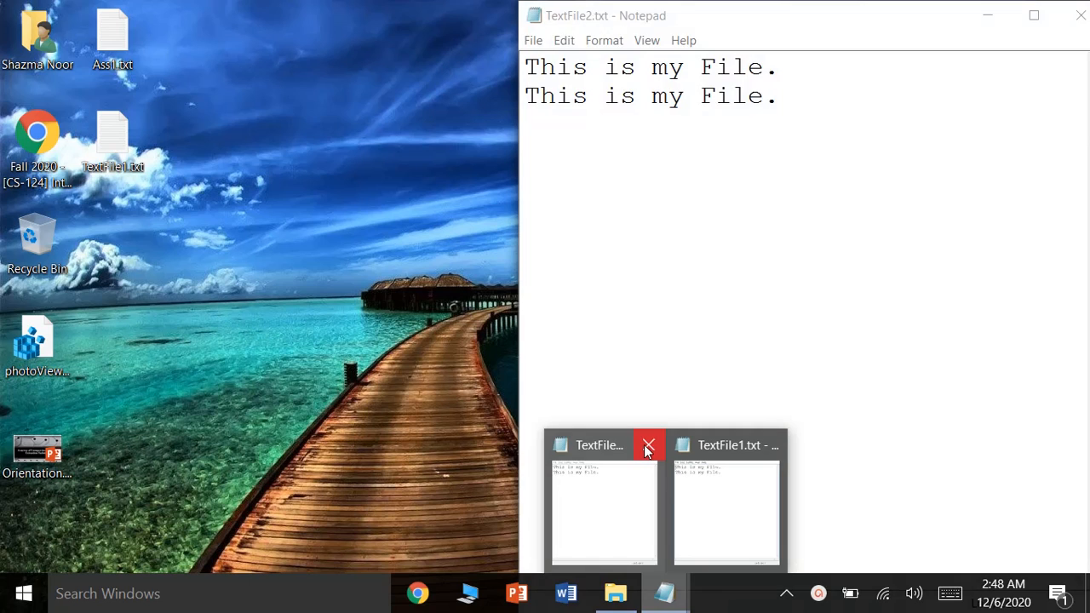
{"action": "left_click", "coordinate": [648, 446]}
{"action": "left_click", "coordinate": [653, 553]}
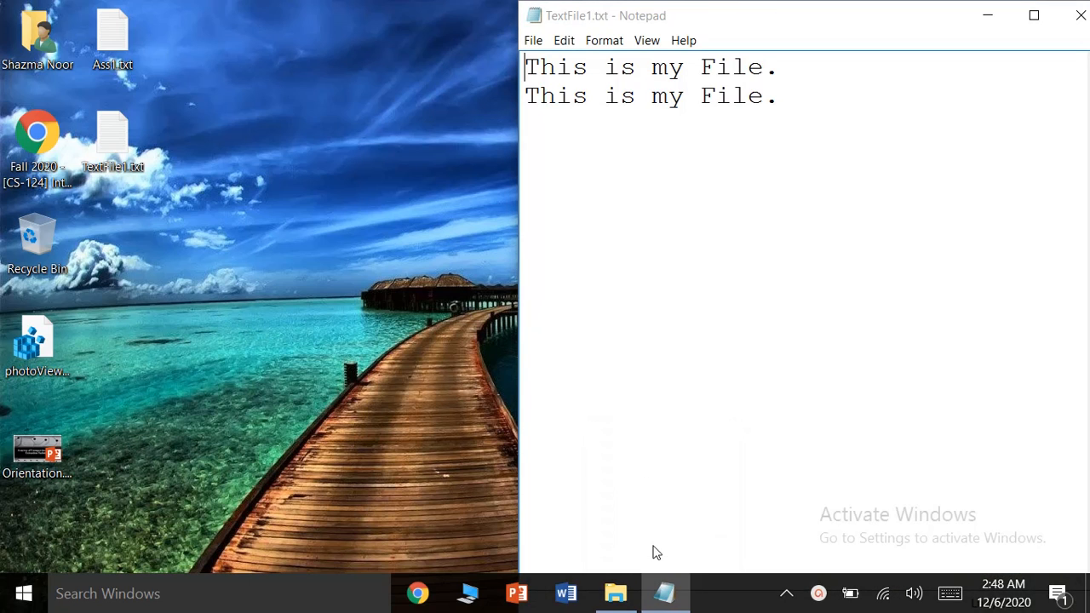
- Use Notepad's Open command to load TextFile2.txt from the Others (I:) drive
{"action": "left_click", "coordinate": [534, 41]}
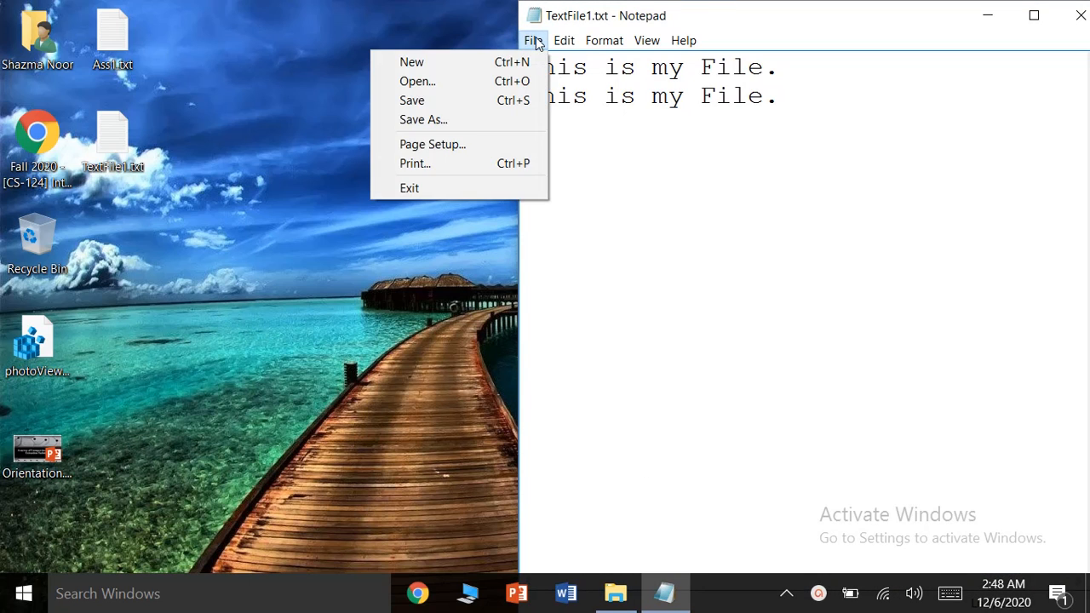
{"action": "left_click", "coordinate": [502, 76]}
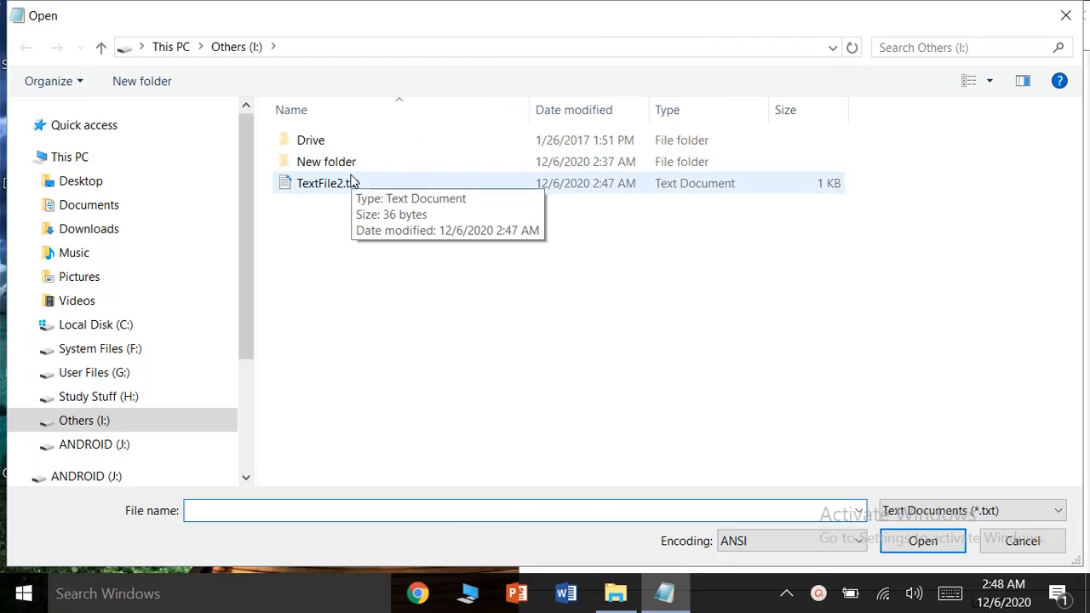
{"action": "left_click", "coordinate": [353, 183]}
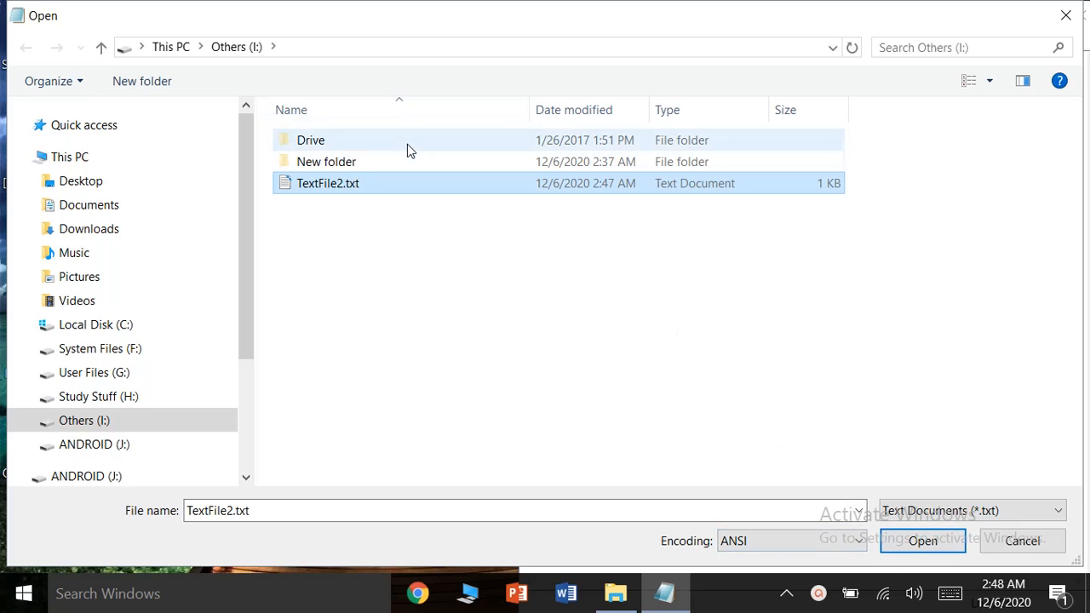
{"action": "left_click", "coordinate": [894, 548]}
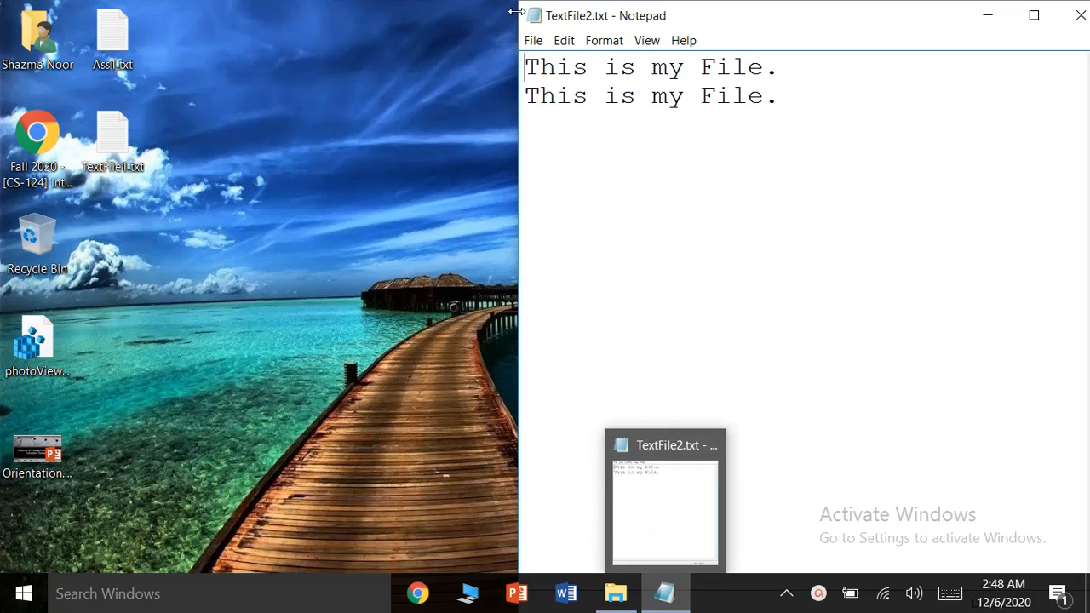
- Use the Open command to load TextFile1.txt from the Desktop folder
{"action": "left_click", "coordinate": [534, 41]}
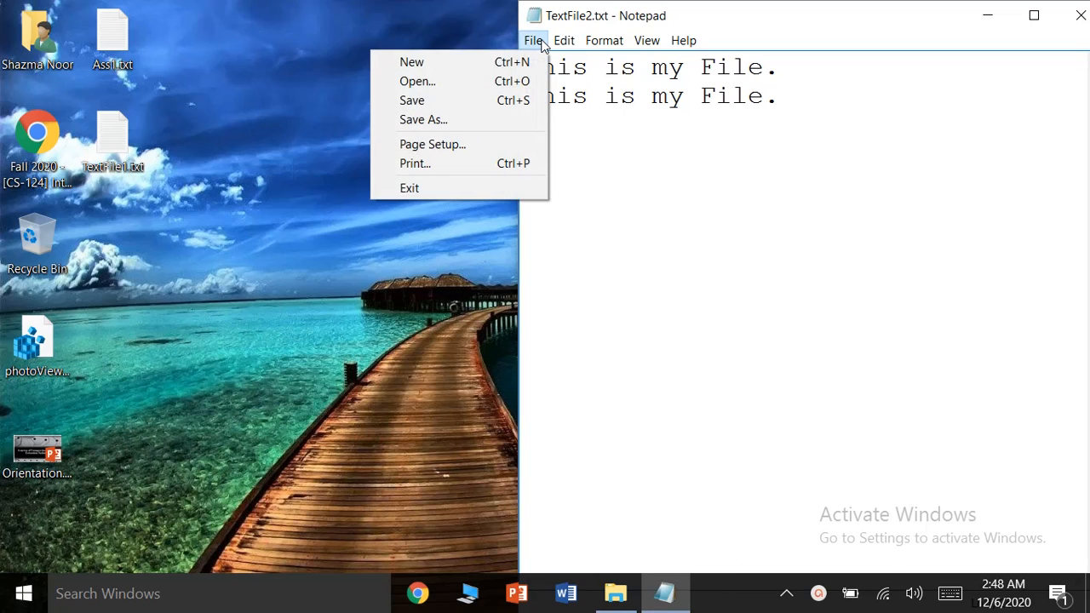
{"action": "left_click", "coordinate": [493, 83]}
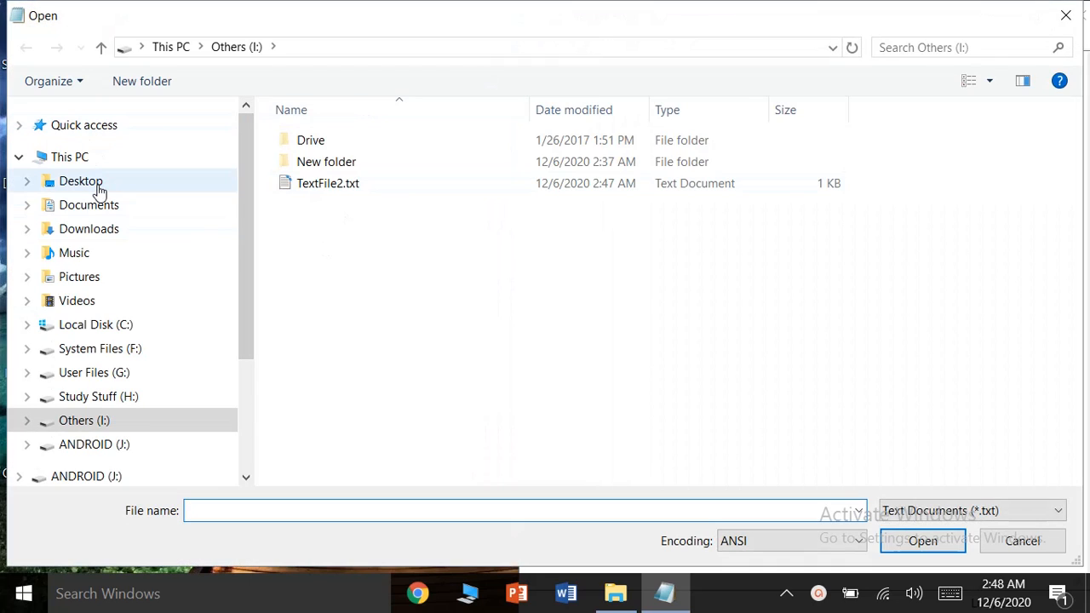
{"action": "left_click", "coordinate": [98, 189]}
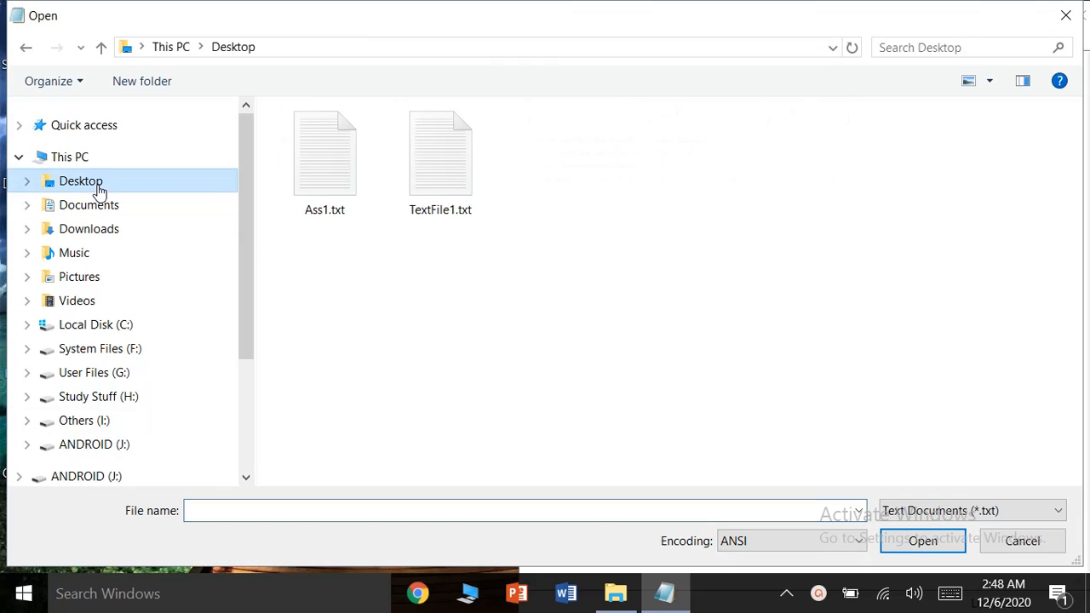
{"action": "double_click", "coordinate": [428, 169]}
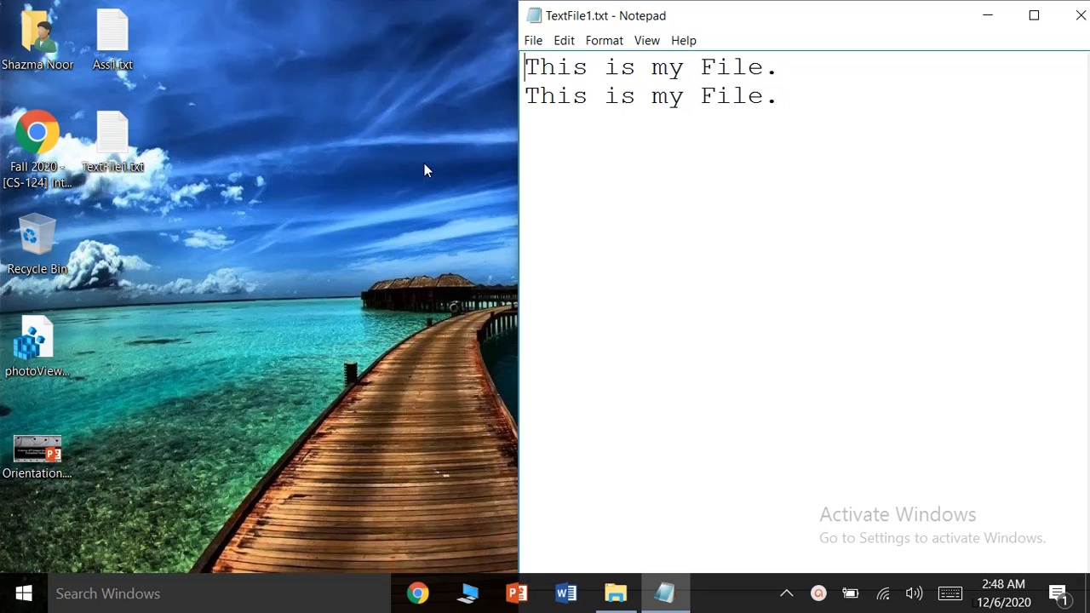
- Switch back to TextFile2.txt by opening it from the Others (I:) drive with the Open command
{"action": "left_click", "coordinate": [534, 41]}
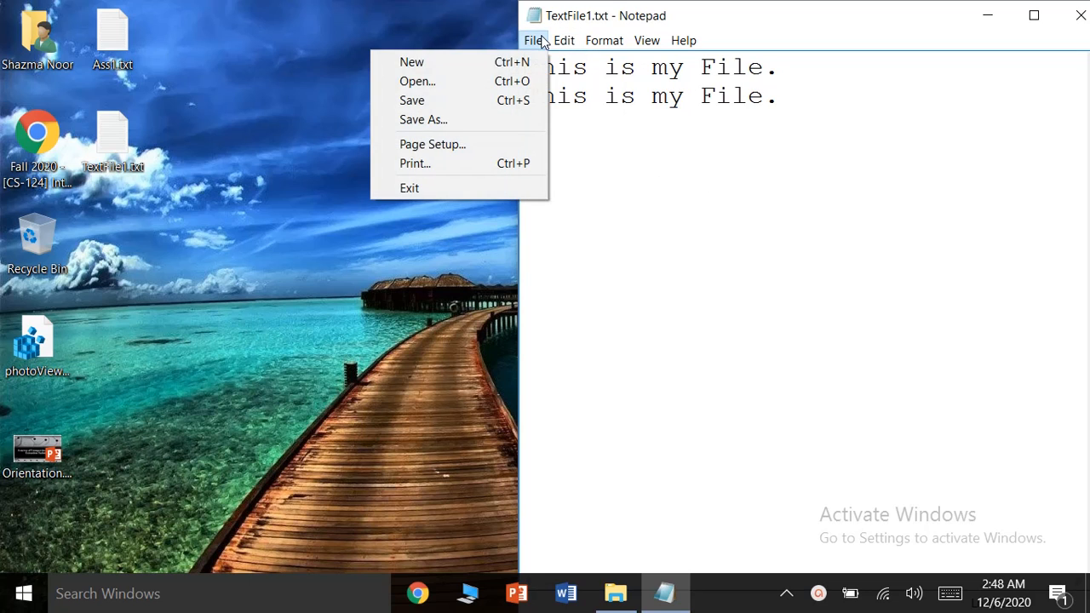
{"action": "left_click", "coordinate": [491, 89]}
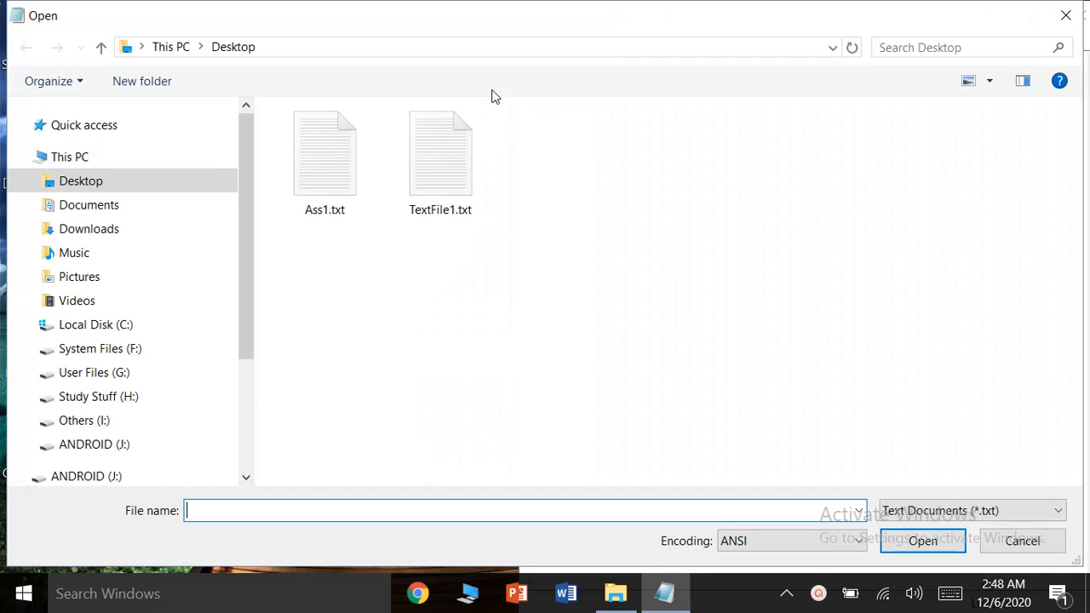
{"action": "left_click", "coordinate": [102, 420]}
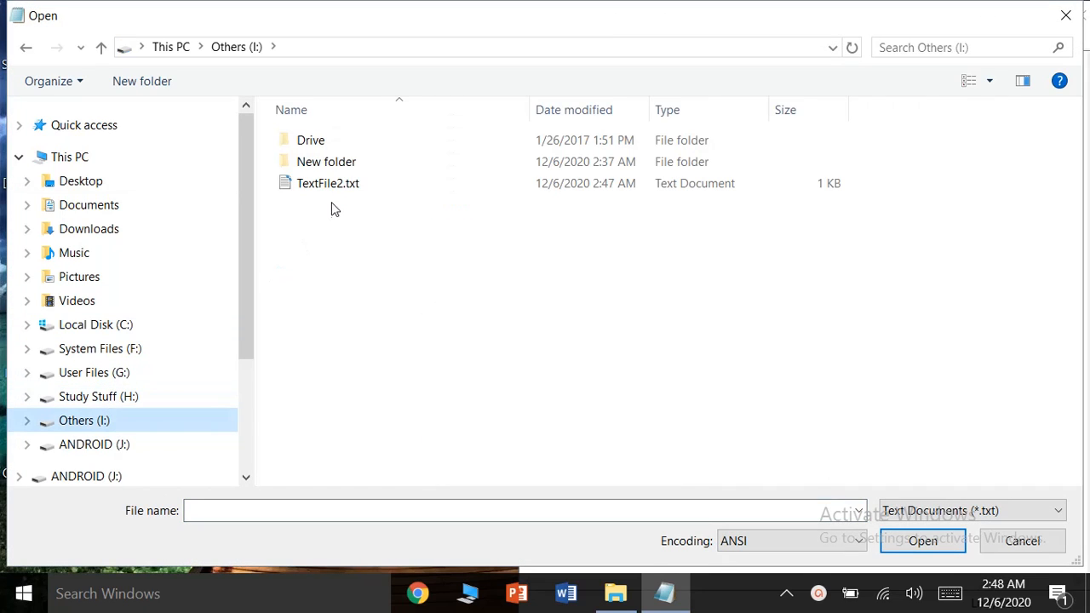
{"action": "double_click", "coordinate": [333, 189]}
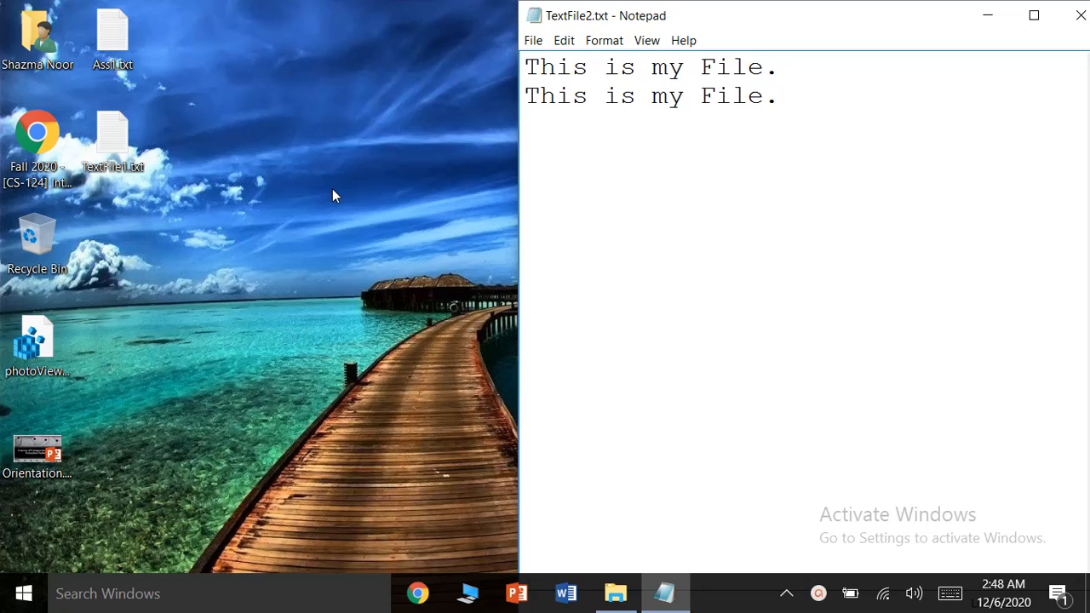
- Copy the second "This is my File." line and paste it as a third line directly below
{"action": "left_click", "coordinate": [569, 39]}
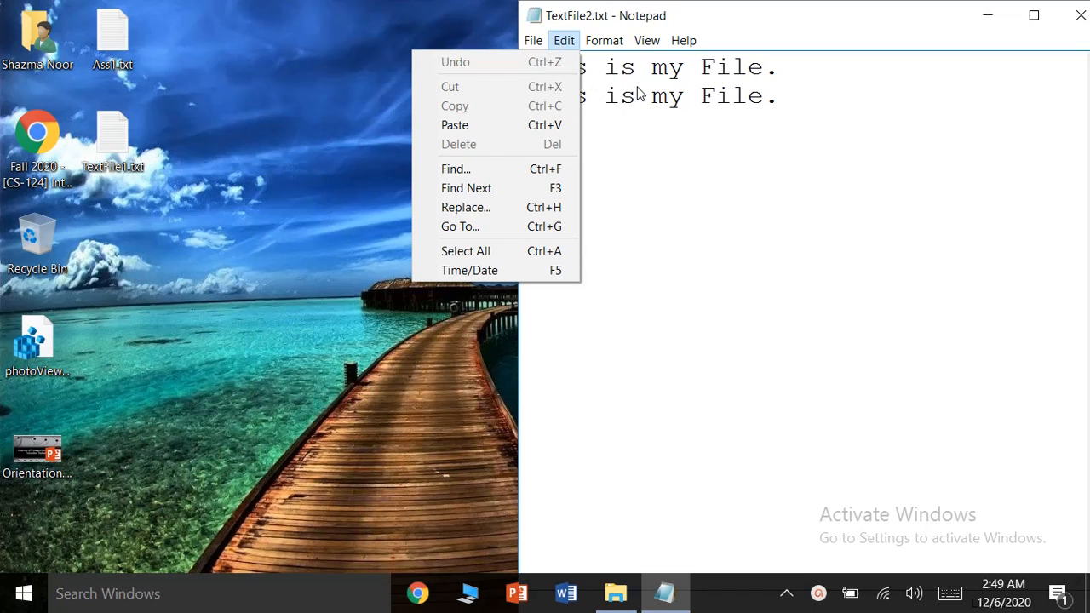
{"action": "left_click", "coordinate": [733, 100]}
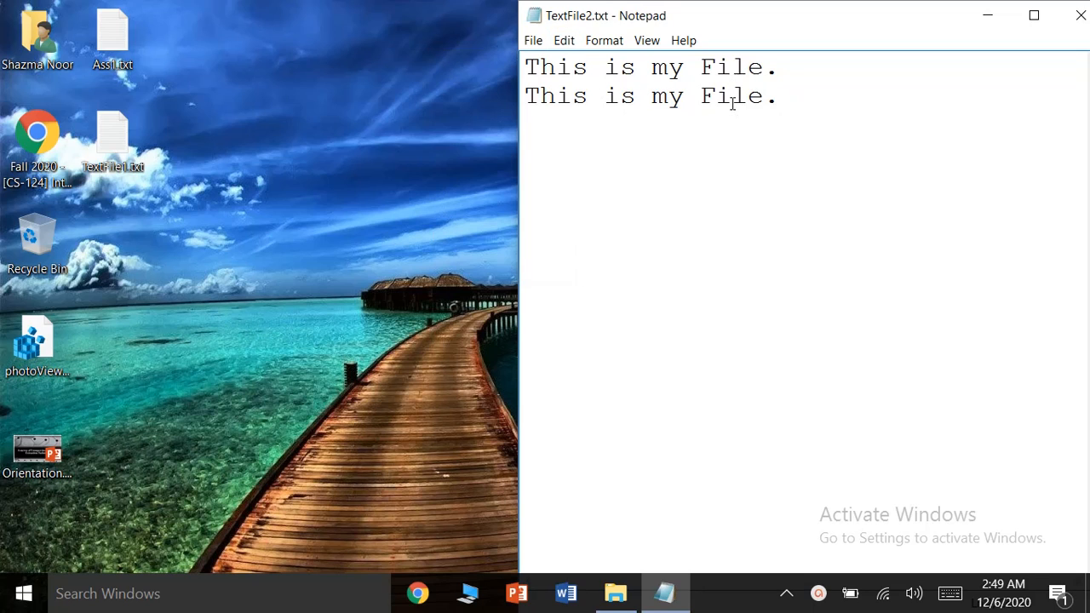
{"action": "double_click", "coordinate": [733, 101]}
{"action": "left_click", "coordinate": [822, 110]}
{"action": "key", "text": "ctrl+a"}
{"action": "left_click", "coordinate": [640, 111]}
{"action": "key", "text": "shift+Left"}
{"action": "key", "text": "shift+Left"}
{"action": "key", "text": "shift+Left"}
{"action": "key", "text": "shift+Left"}
{"action": "key", "text": "shift+Left"}
{"action": "key", "text": "shift+Left"}
{"action": "key", "text": "shift+Left"}
{"action": "key", "text": "shift+Left"}
{"action": "key", "text": "shift+Left"}
{"action": "key", "text": "shift+Left"}
{"action": "key", "text": "shift+Left"}
{"action": "key", "text": "shift+Left"}
{"action": "key", "text": "shift+Left"}
{"action": "key", "text": "shift+Left"}
{"action": "key", "text": "shift+Left"}
{"action": "key", "text": "shift+Left"}
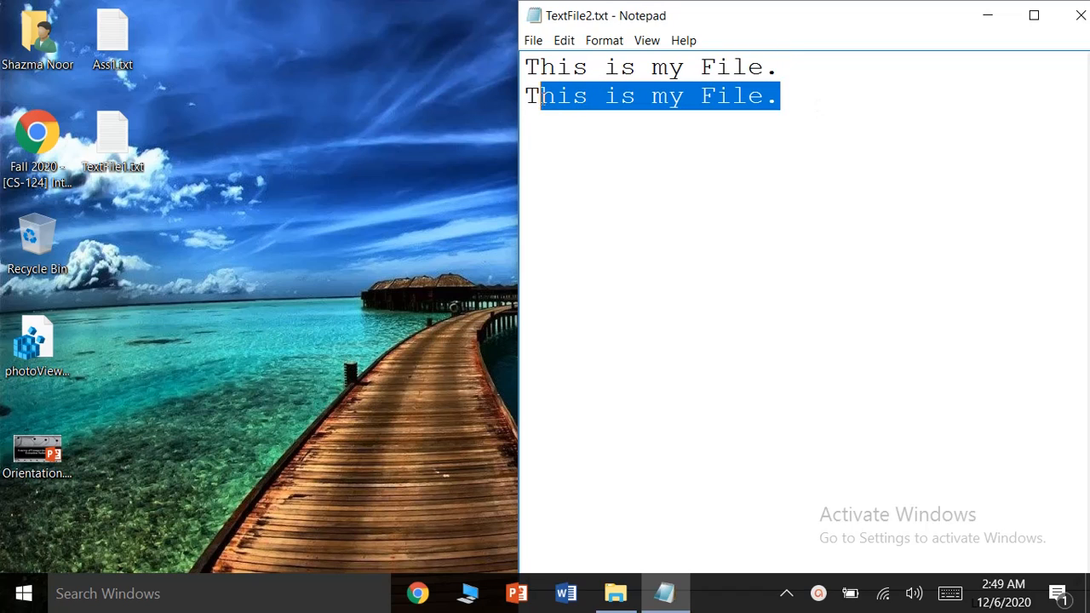
{"action": "left_click_drag", "start_coordinate": [543, 99], "coordinate": [531, 95]}
{"action": "key", "text": "ctrl+c"}
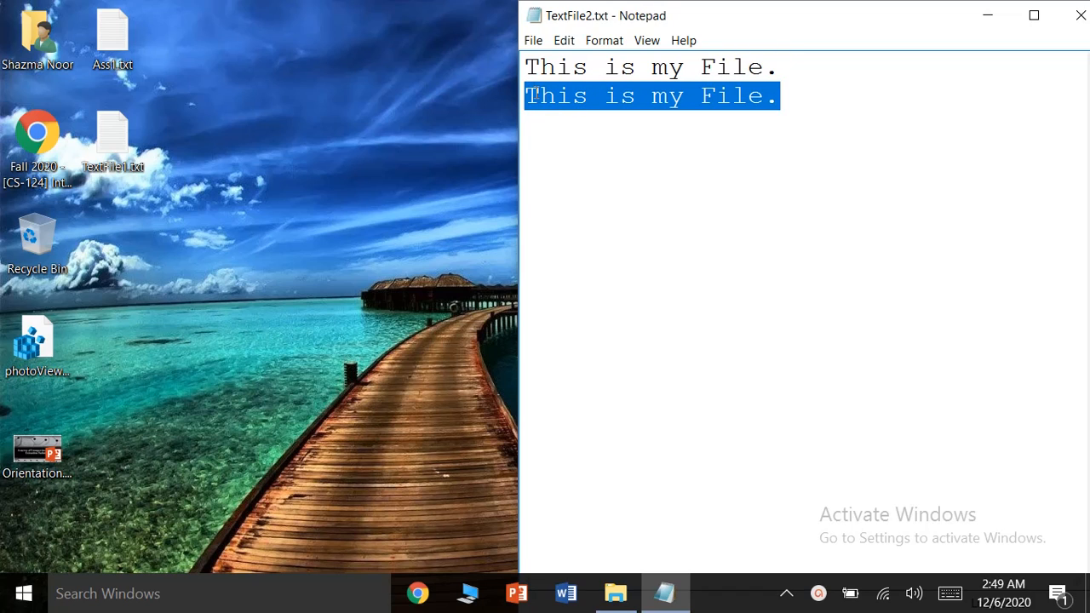
{"action": "left_click", "coordinate": [569, 40]}
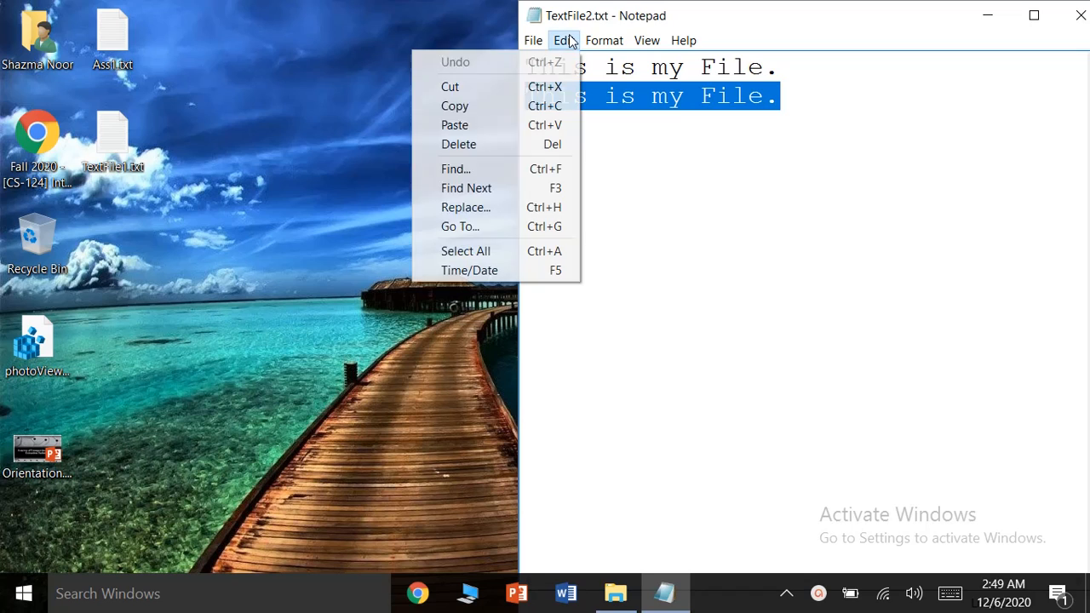
{"action": "left_click", "coordinate": [493, 104]}
{"action": "key", "text": "Down"}
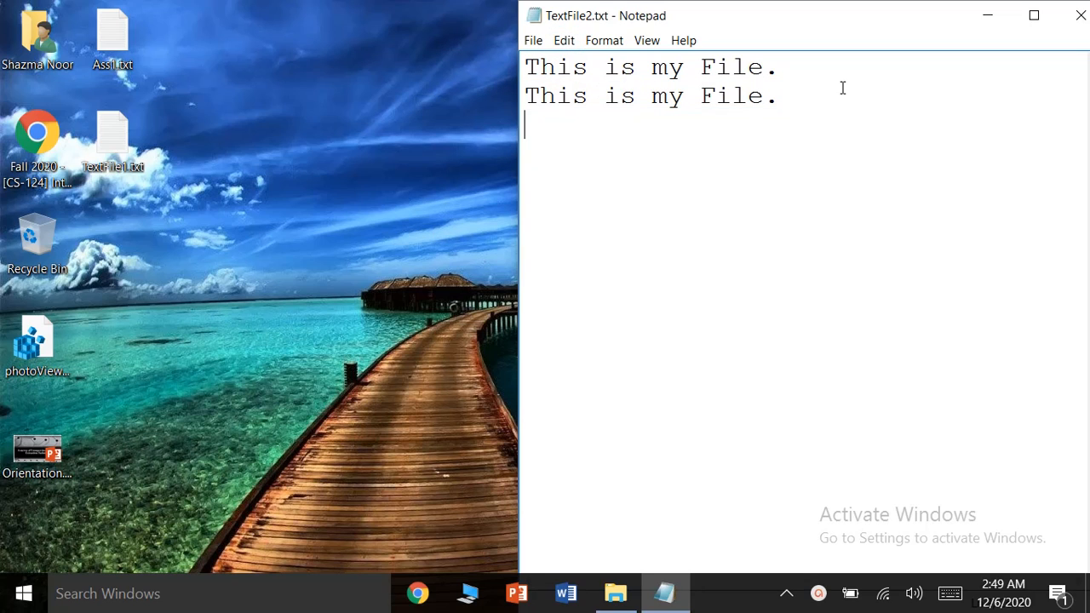
{"action": "key", "text": "ctrl+v"}
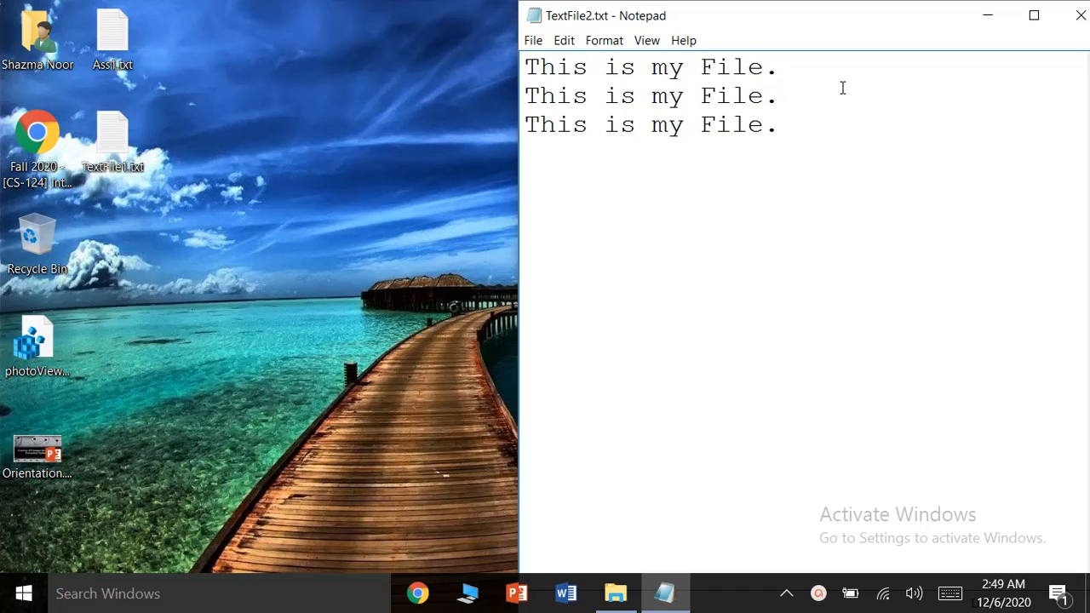
- Copy the third line and paste it further down, leaving four blank lines between the two
{"action": "key", "text": "shift+Up"}
{"action": "key", "text": "ctrl+c"}
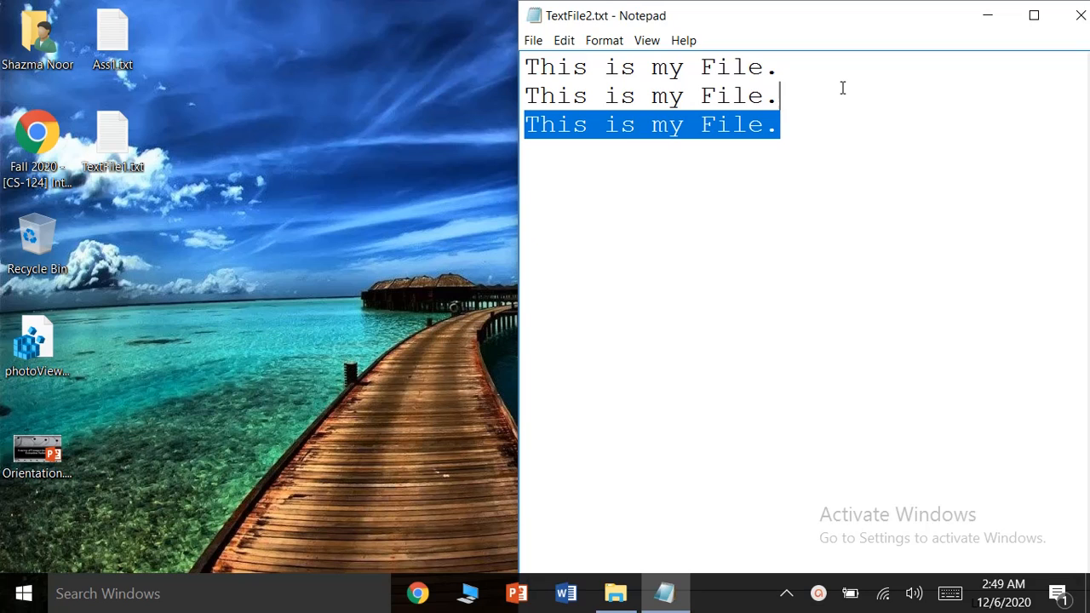
{"action": "key", "text": "Left"}
{"action": "key", "text": "Down"}
{"action": "key", "text": "Down"}
{"action": "key", "text": "Down"}
{"action": "key", "text": "Down"}
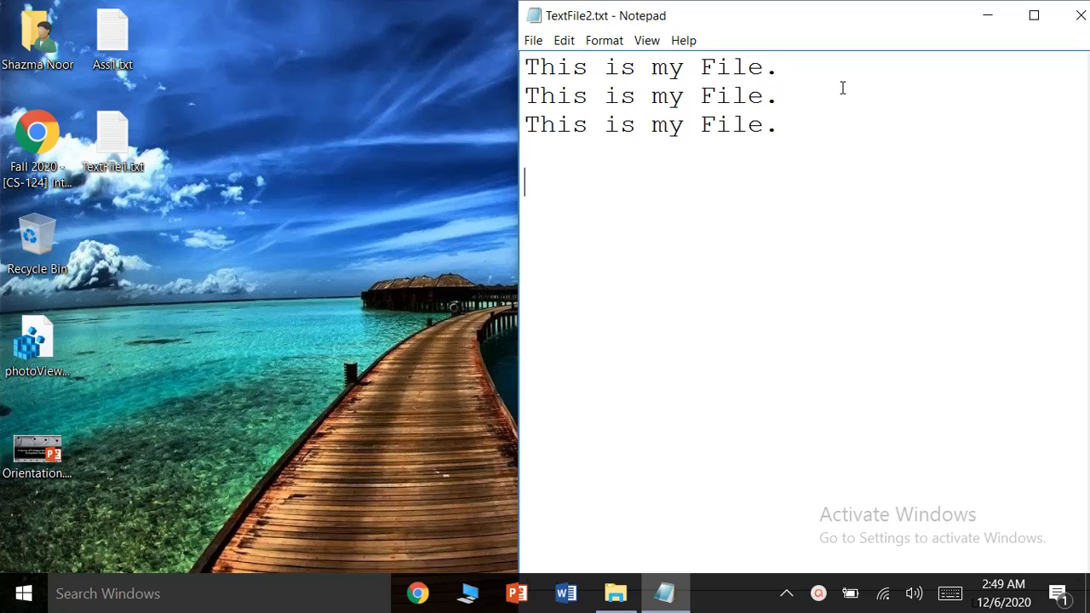
{"action": "key", "text": "ctrl+v"}
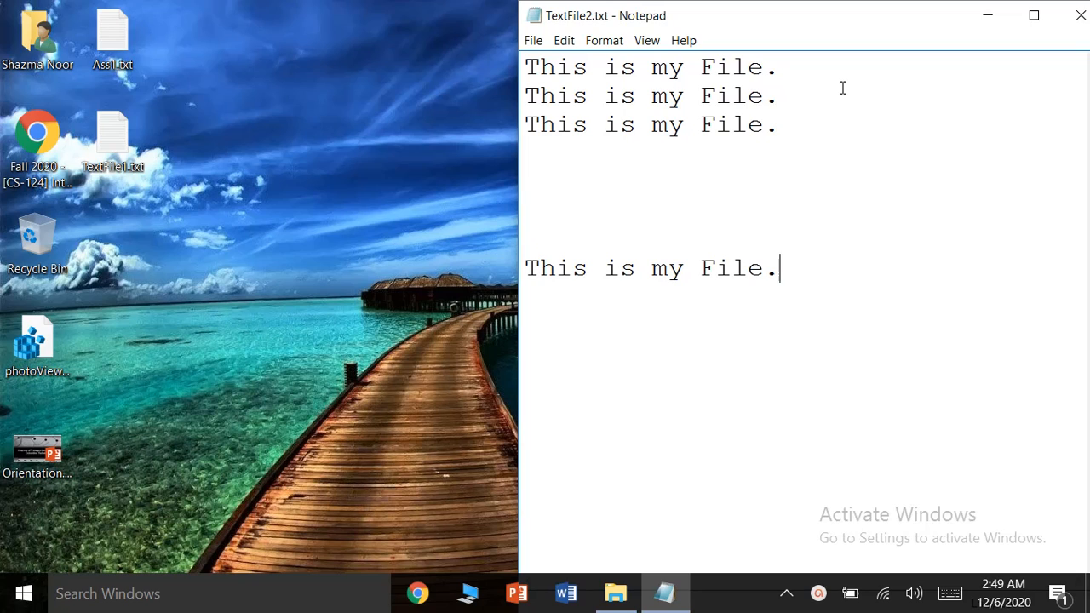
- Cut the second line, paste it two lines below the next text line, and remove one blank line beneath it
{"action": "left_click", "coordinate": [562, 42]}
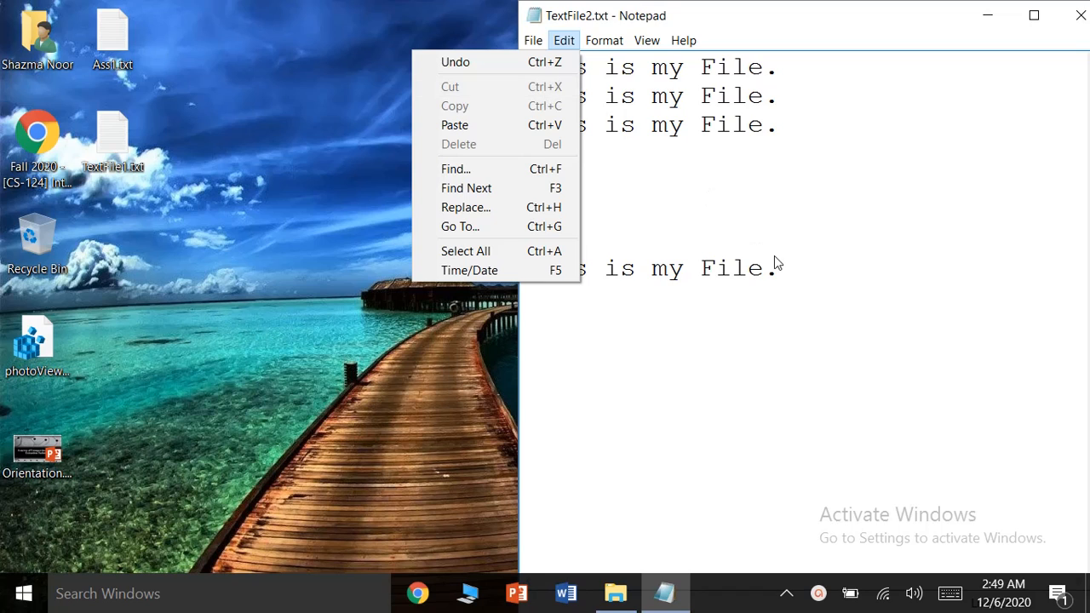
{"action": "left_click", "coordinate": [799, 264]}
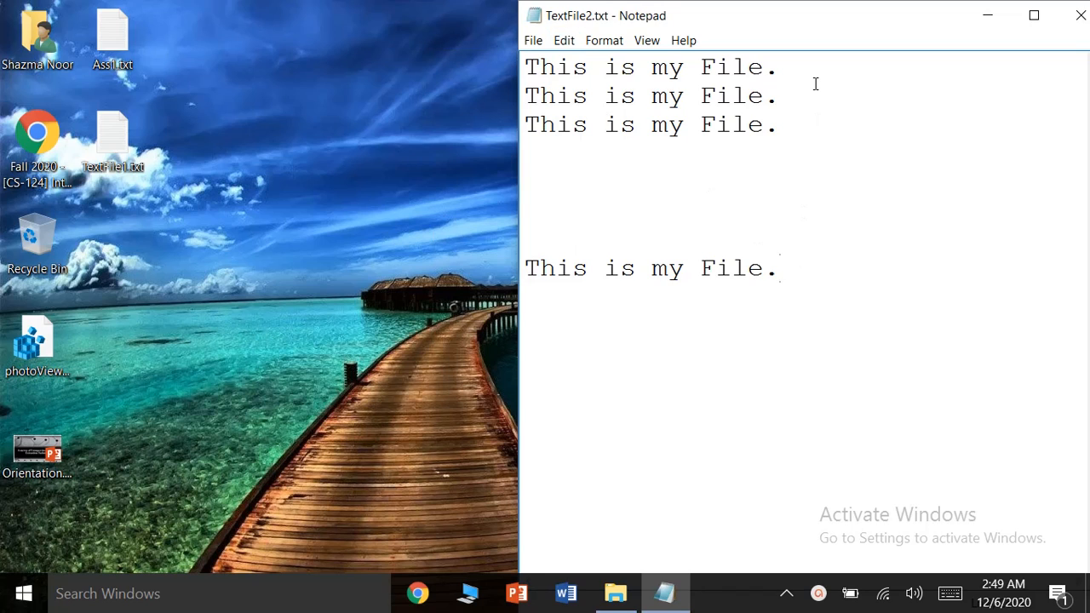
{"action": "key", "text": "shift+Left"}
{"action": "key", "text": "shift+Left"}
{"action": "key", "text": "shift+Left"}
{"action": "key", "text": "shift+Left"}
{"action": "key", "text": "shift+Left"}
{"action": "key", "text": "shift+Left"}
{"action": "key", "text": "shift+Left"}
{"action": "key", "text": "shift+Left"}
{"action": "key", "text": "shift+Left"}
{"action": "key", "text": "shift+Left"}
{"action": "key", "text": "shift+Left"}
{"action": "key", "text": "shift+Left"}
{"action": "key", "text": "shift+Left"}
{"action": "key", "text": "shift+Left"}
{"action": "key", "text": "shift+Left"}
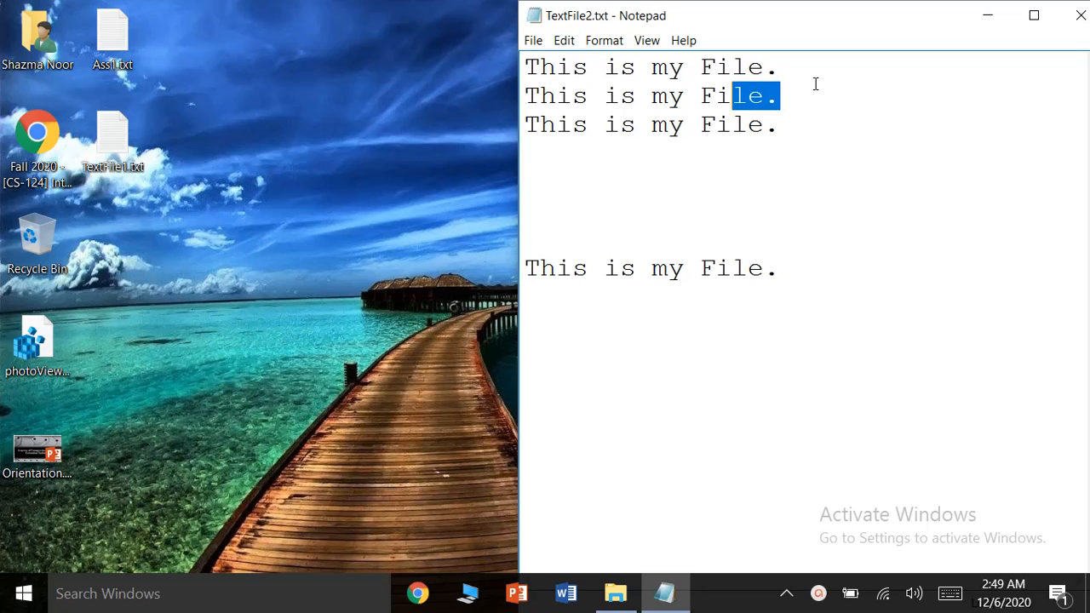
{"action": "key", "text": "shift+Left"}
{"action": "key", "text": "ctrl+c"}
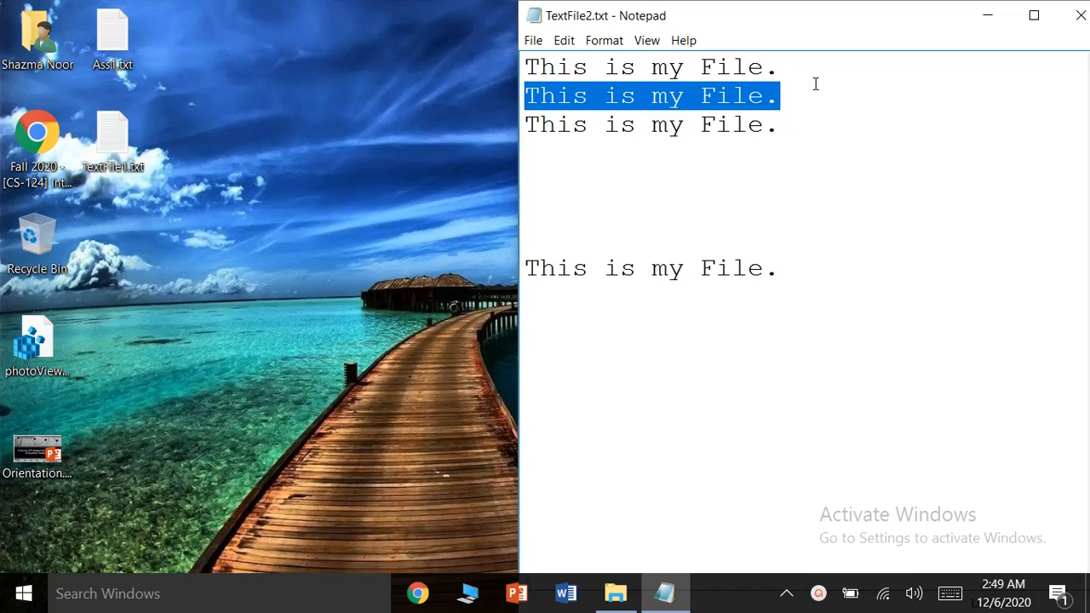
{"action": "key", "text": "Delete"}
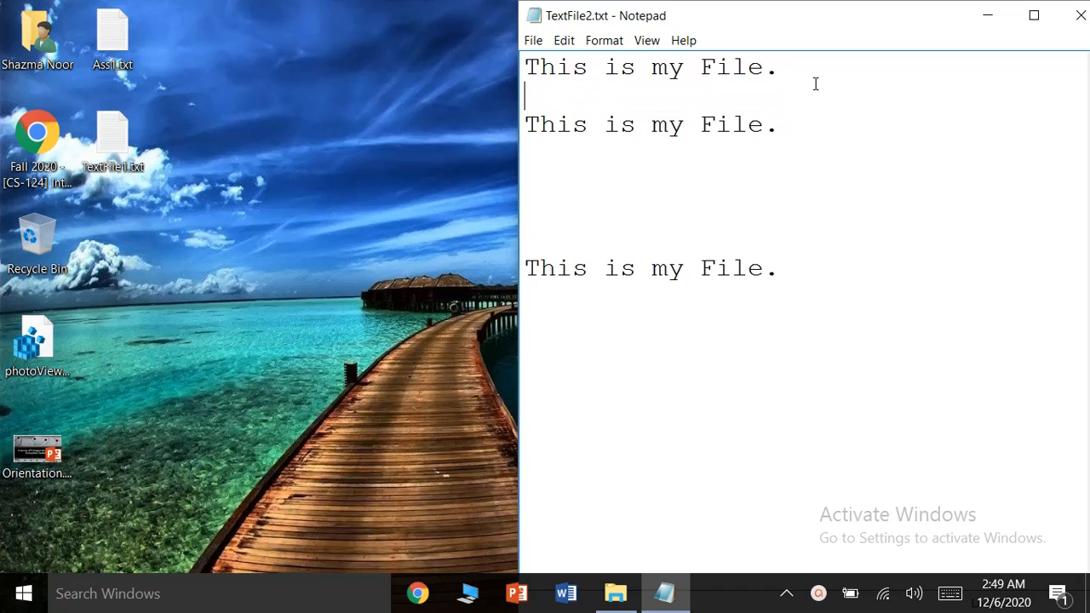
{"action": "key", "text": "Down"}
{"action": "key", "text": "Down"}
{"action": "key", "text": "Down"}
{"action": "key", "text": "ctrl+v"}
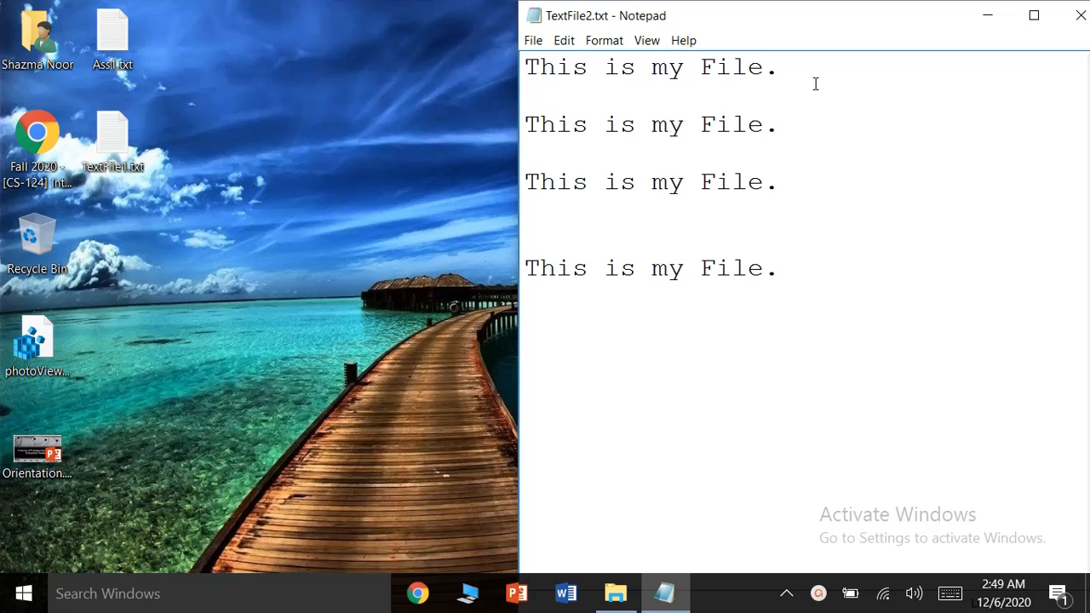
{"action": "key", "text": "Delete"}
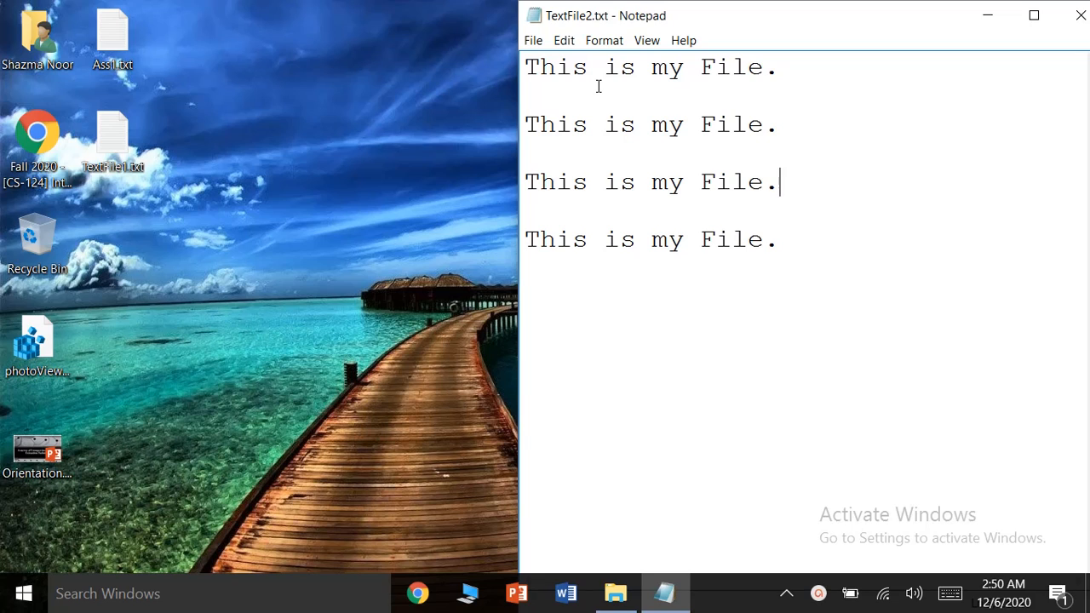
- Insert an extra blank line above the last text line and undo the insertion
{"action": "left_click", "coordinate": [563, 43]}
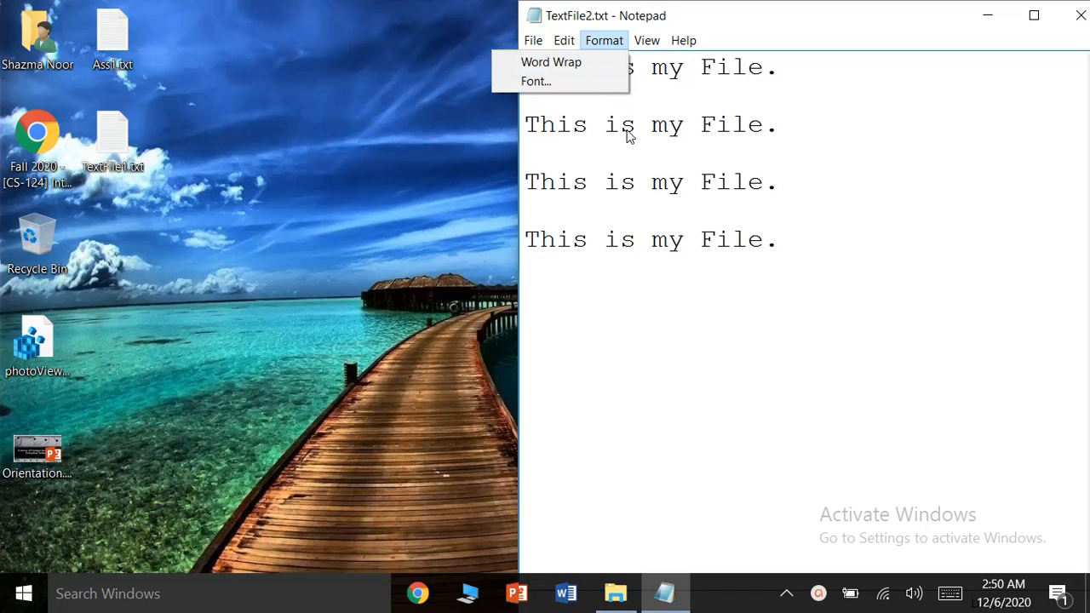
{"action": "left_click", "coordinate": [638, 157]}
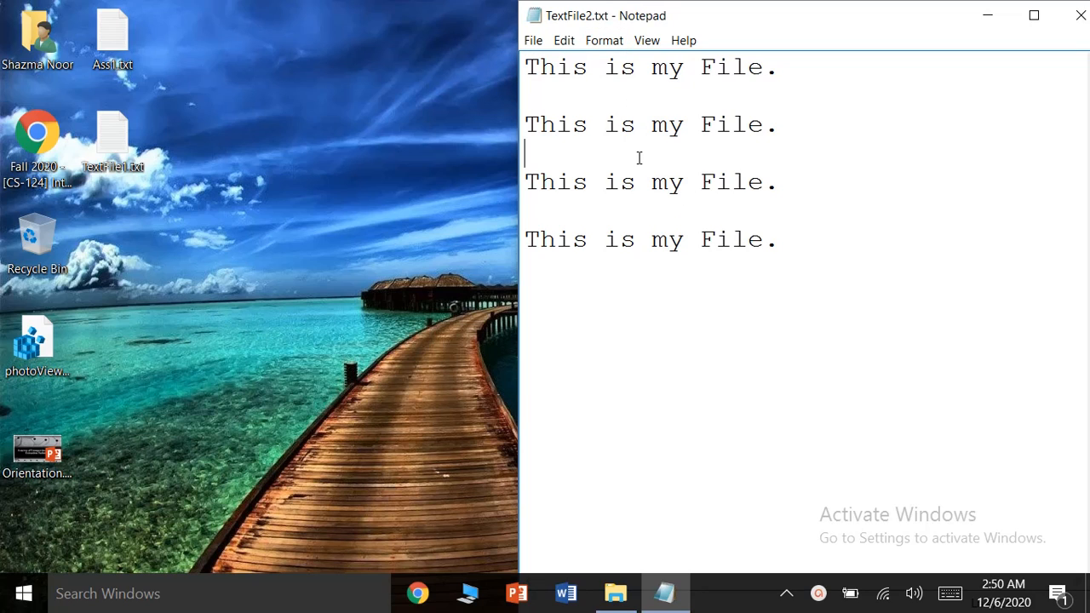
{"action": "key", "text": "Return"}
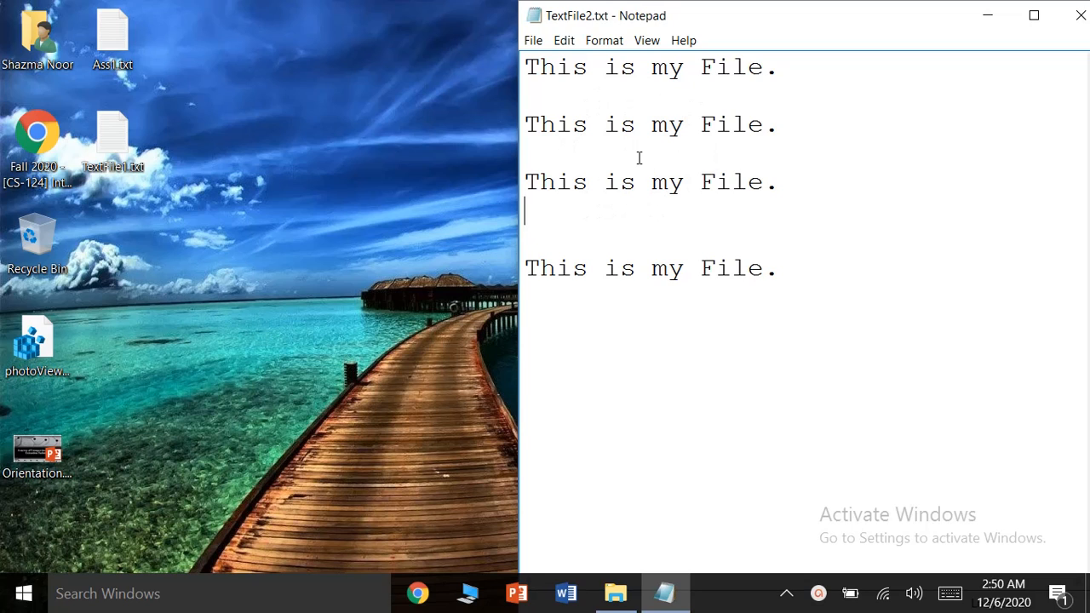
{"action": "key", "text": "ctrl+z"}
{"action": "key", "text": "ctrl+z"}
{"action": "key", "text": "ctrl+z"}
{"action": "key", "text": "ctrl+z"}
{"action": "key", "text": "ctrl+z"}
{"action": "key", "text": "ctrl+z"}
{"action": "key", "text": "ctrl+z"}
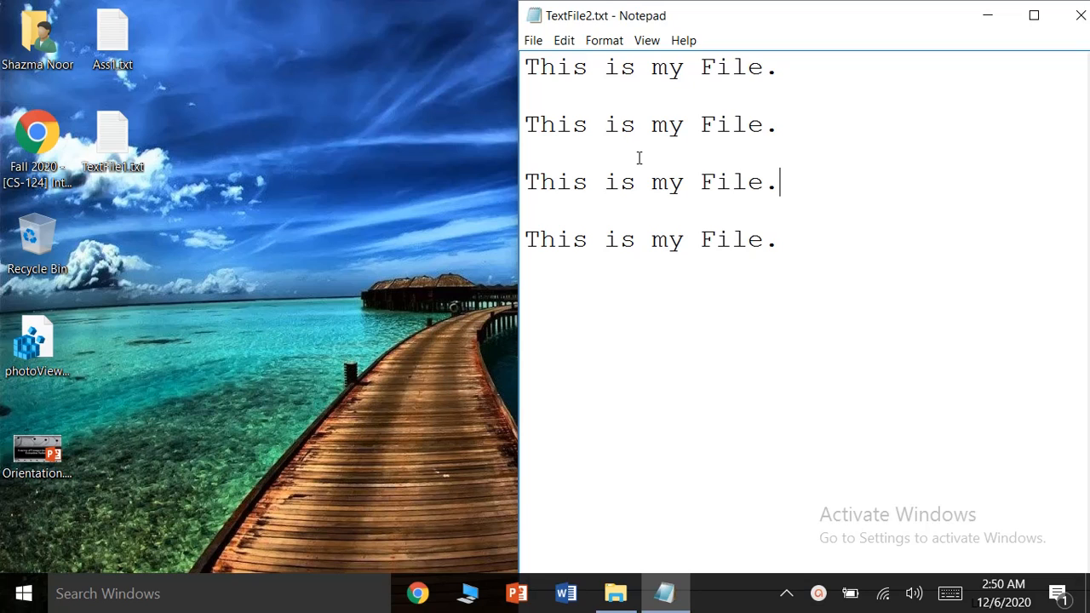
- Set the text font to Courier New, Bold, size 48, and maximize the TextFile2.txt window
{"action": "left_click", "coordinate": [599, 44]}
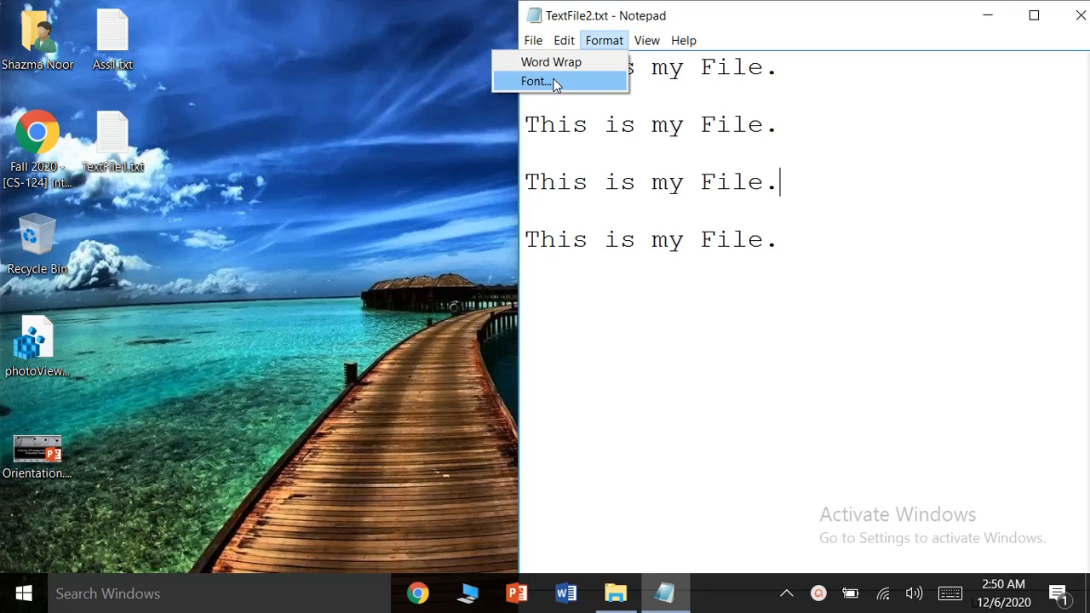
{"action": "left_click", "coordinate": [554, 82]}
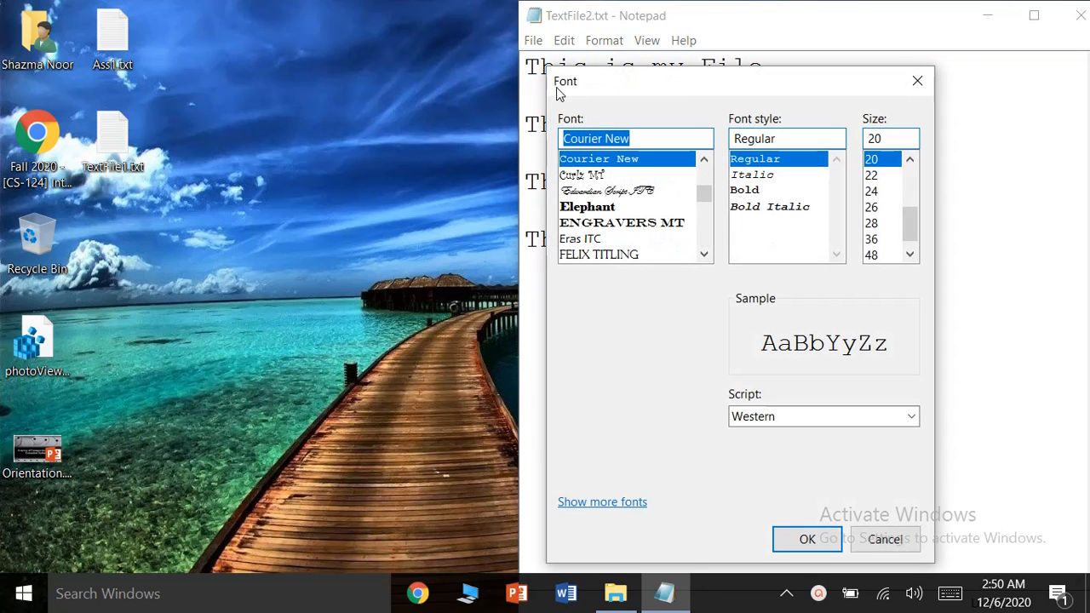
{"action": "left_click", "coordinate": [741, 193]}
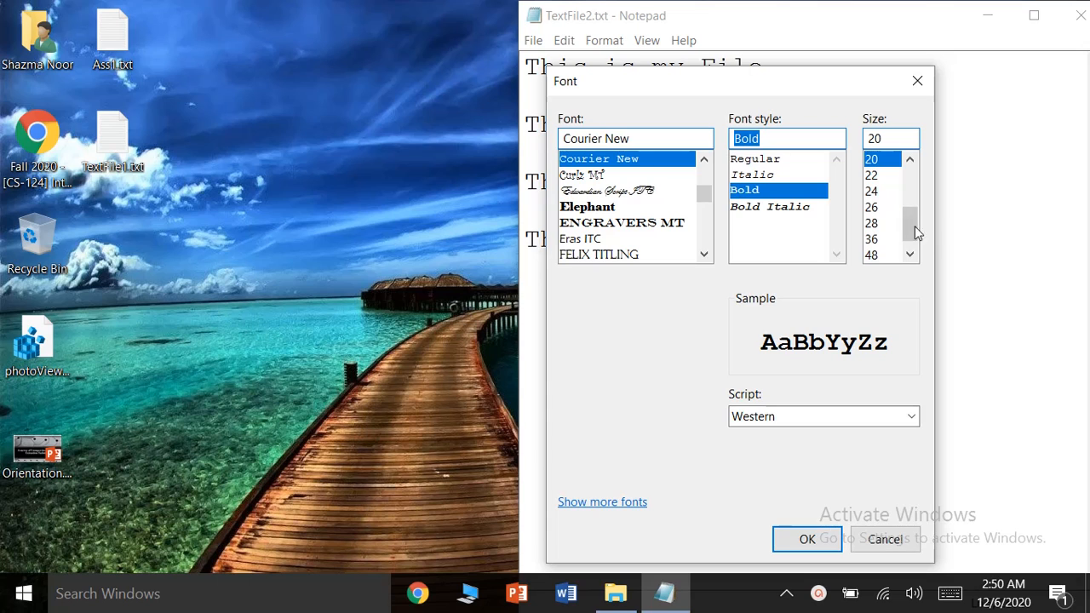
{"action": "left_click", "coordinate": [872, 256]}
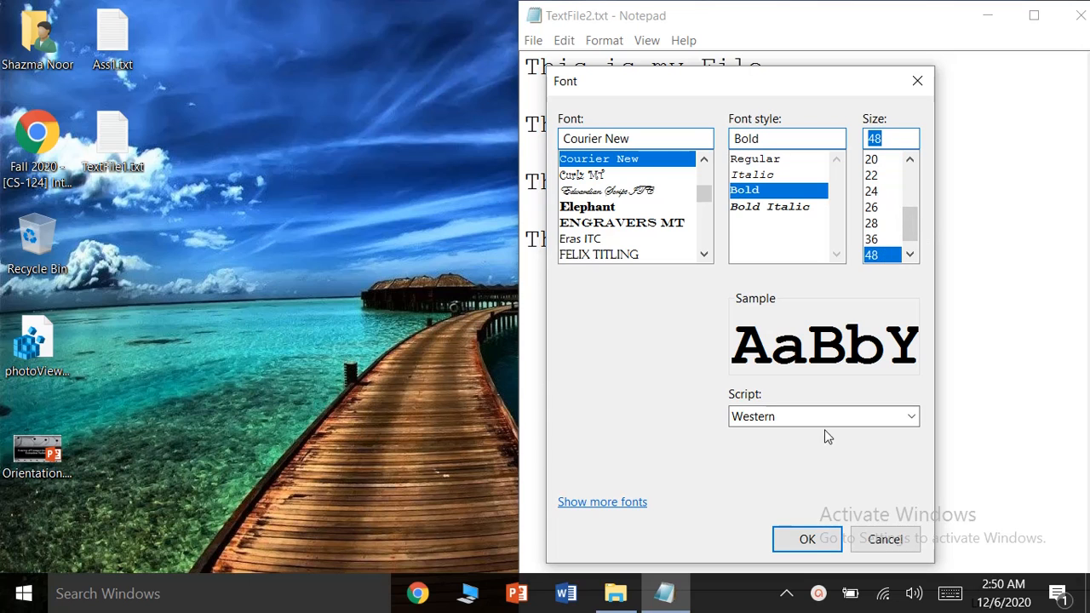
{"action": "left_click", "coordinate": [808, 540]}
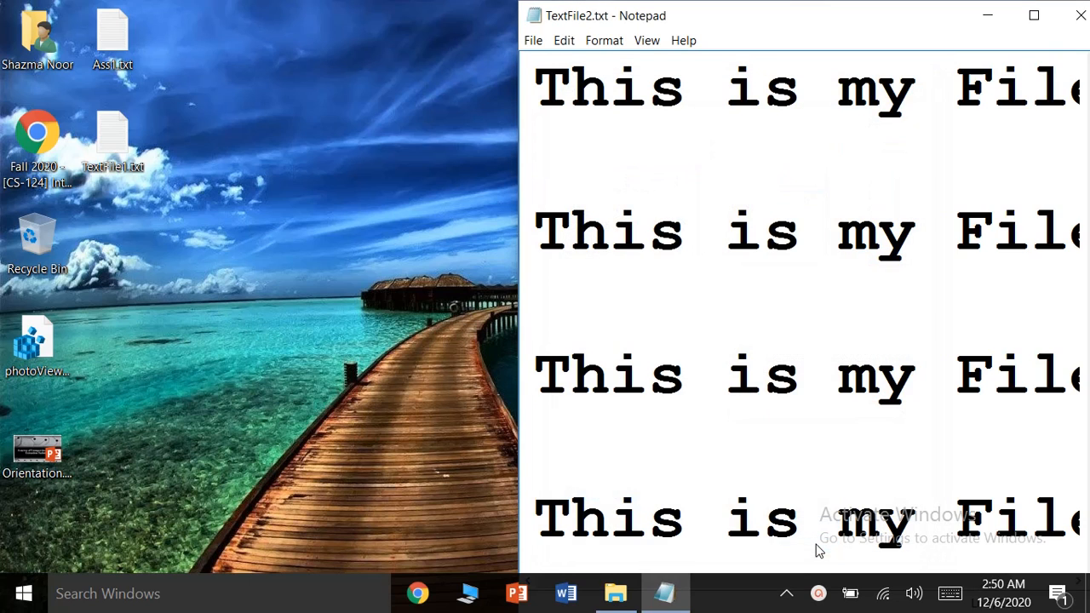
{"action": "left_click", "coordinate": [1035, 16]}
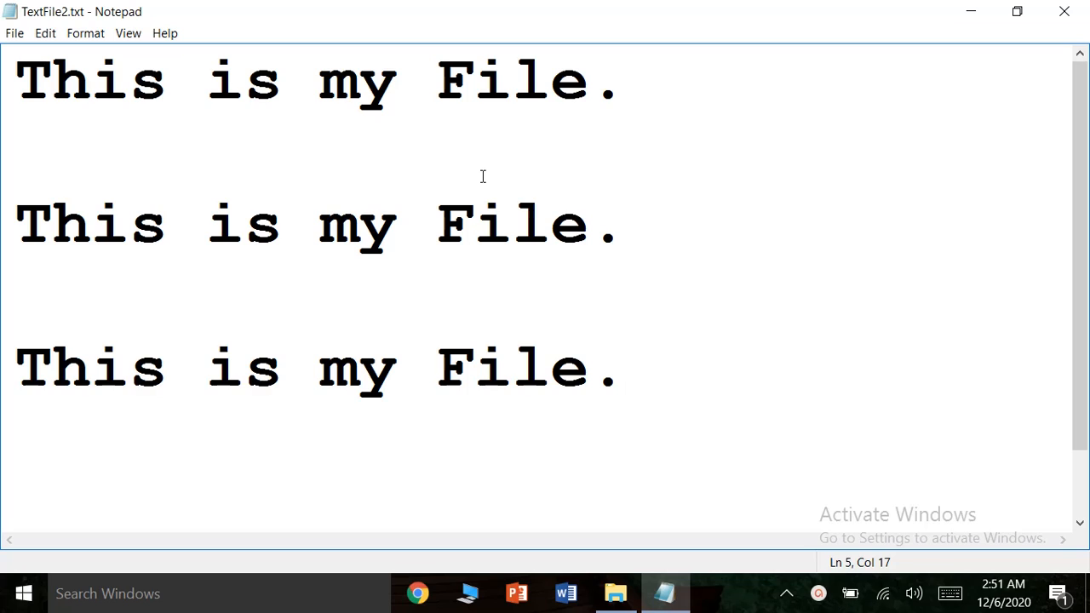
- View the About Notepad information, open the online help page, and close both
{"action": "left_click", "coordinate": [160, 32]}
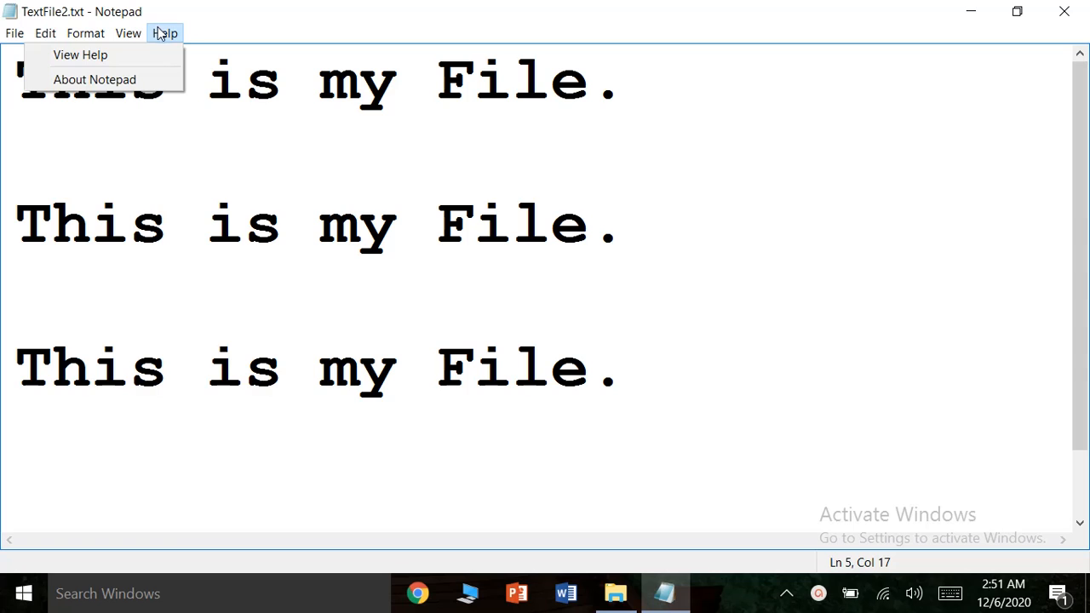
{"action": "left_click", "coordinate": [126, 82]}
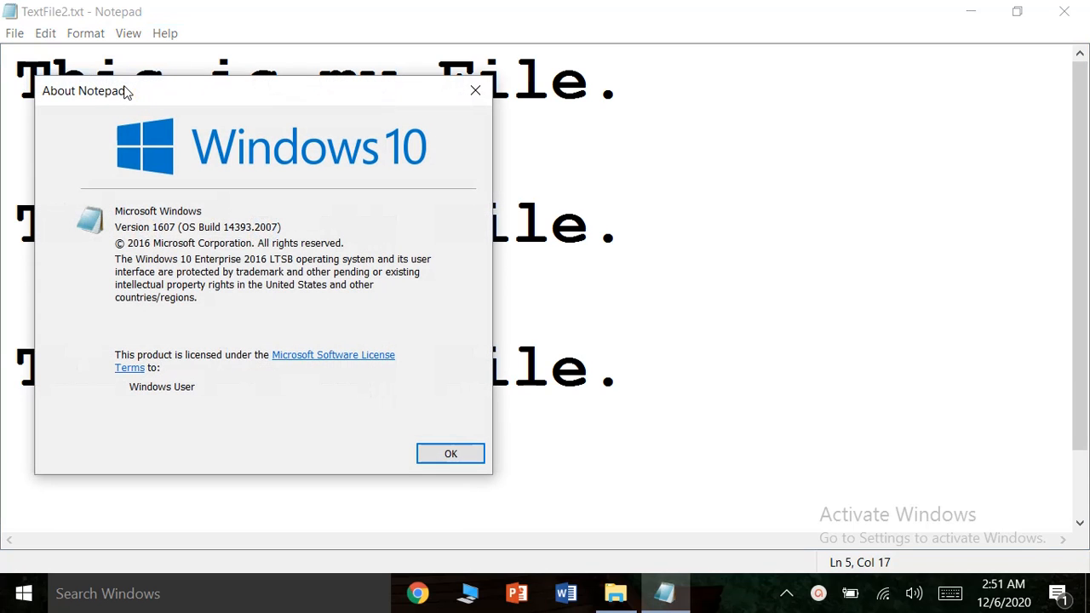
{"action": "left_click", "coordinate": [456, 458]}
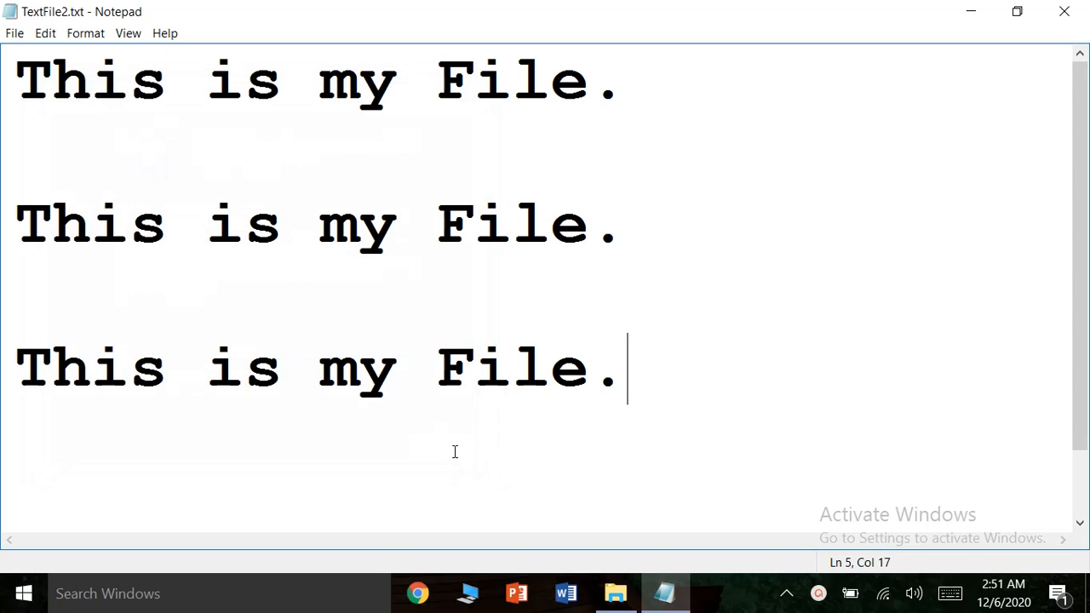
{"action": "left_click", "coordinate": [166, 33]}
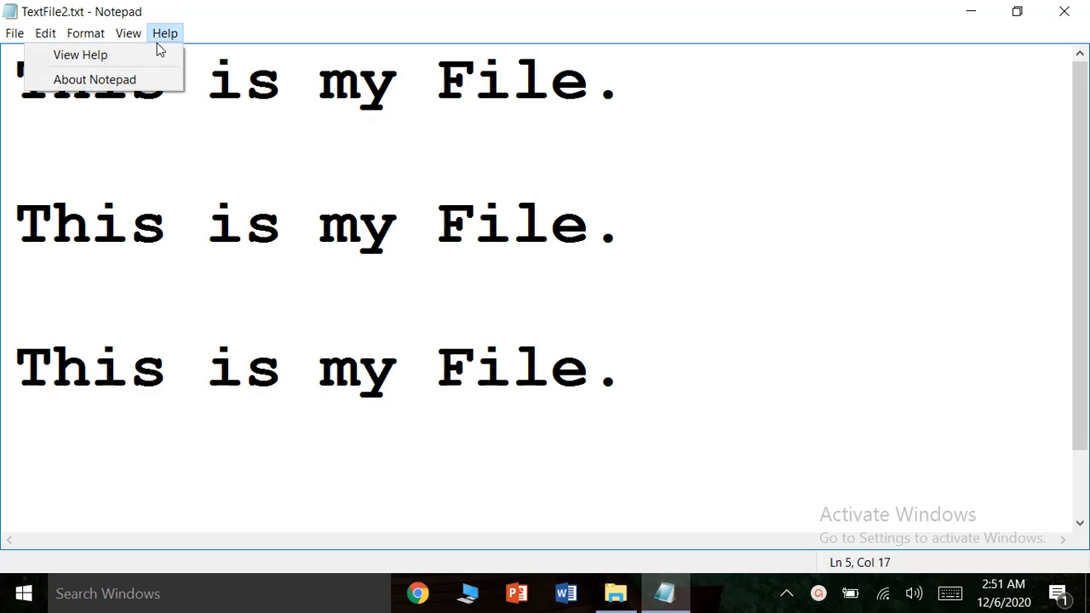
{"action": "left_click", "coordinate": [156, 52]}
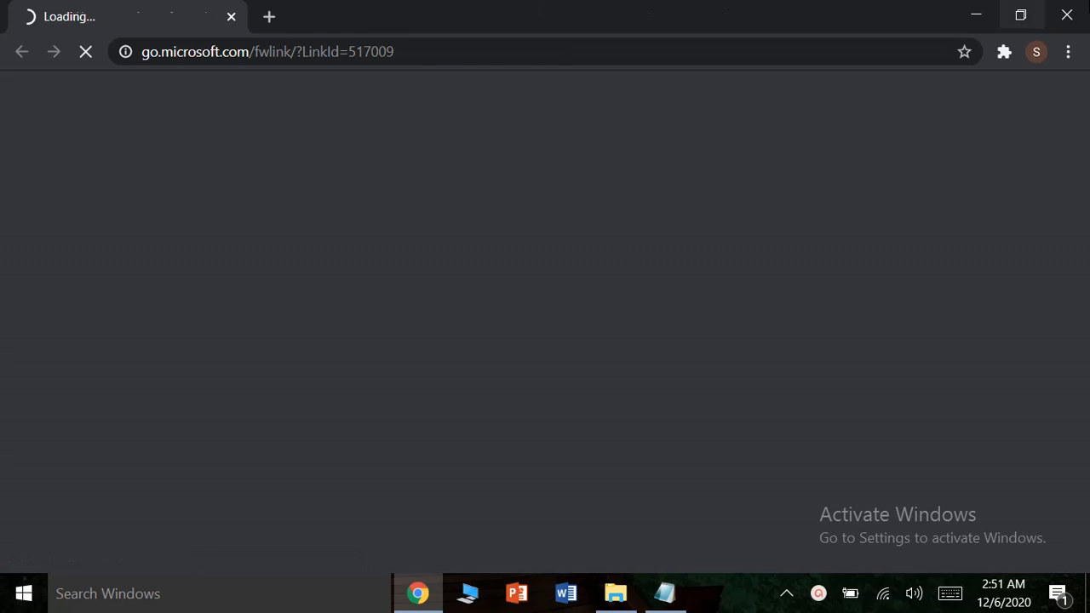
{"action": "left_click", "coordinate": [1066, 15]}
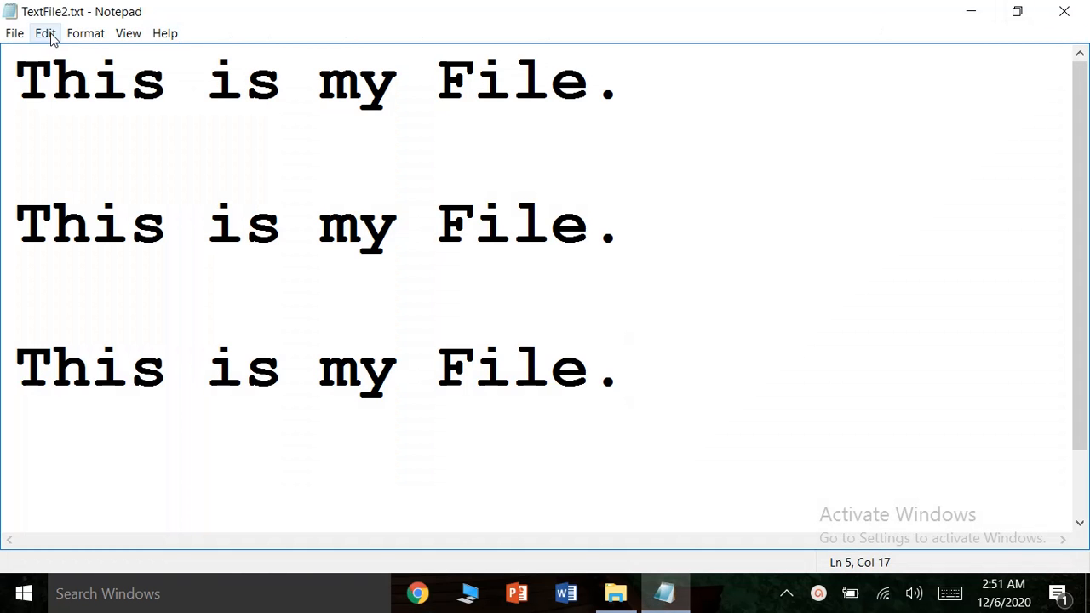
- Hide the status bar in the TextFile2.txt window
{"action": "left_click", "coordinate": [123, 36]}
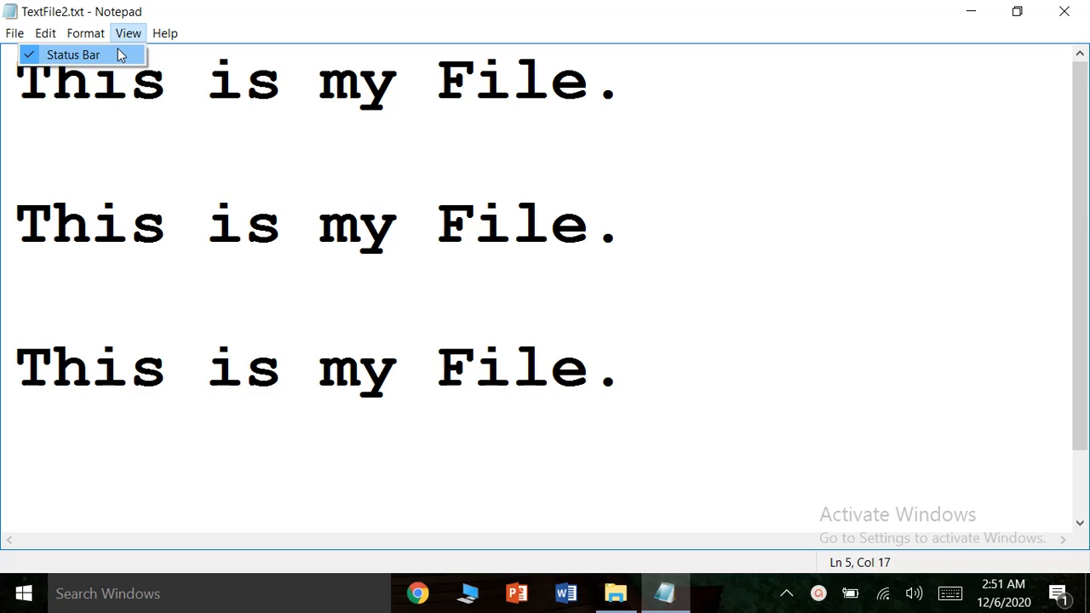
{"action": "left_click", "coordinate": [119, 54]}
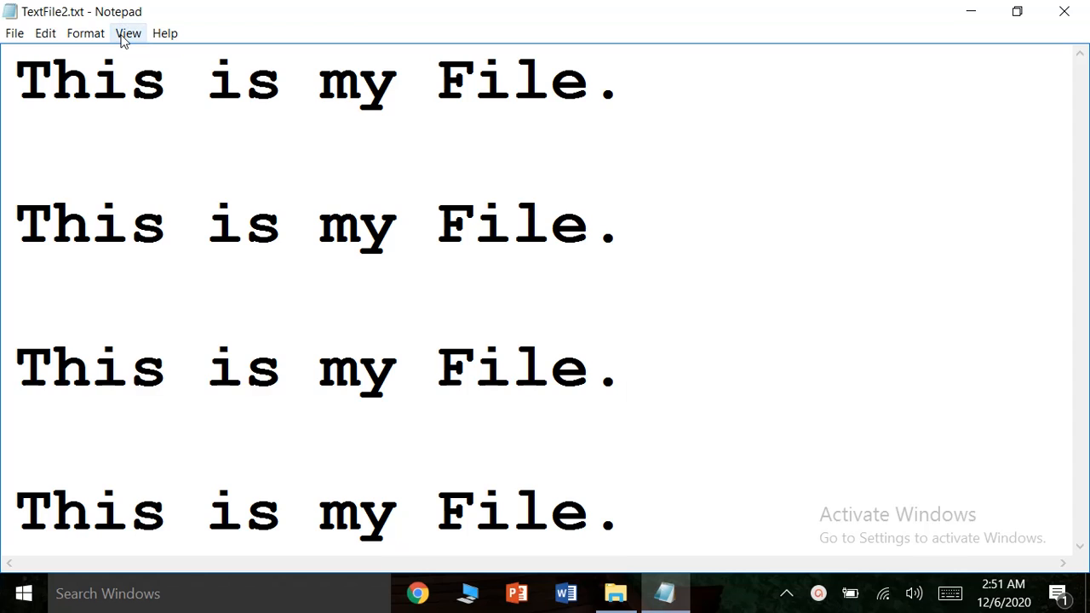
- Show the status bar again in the TextFile2.txt window
{"action": "left_click", "coordinate": [123, 39]}
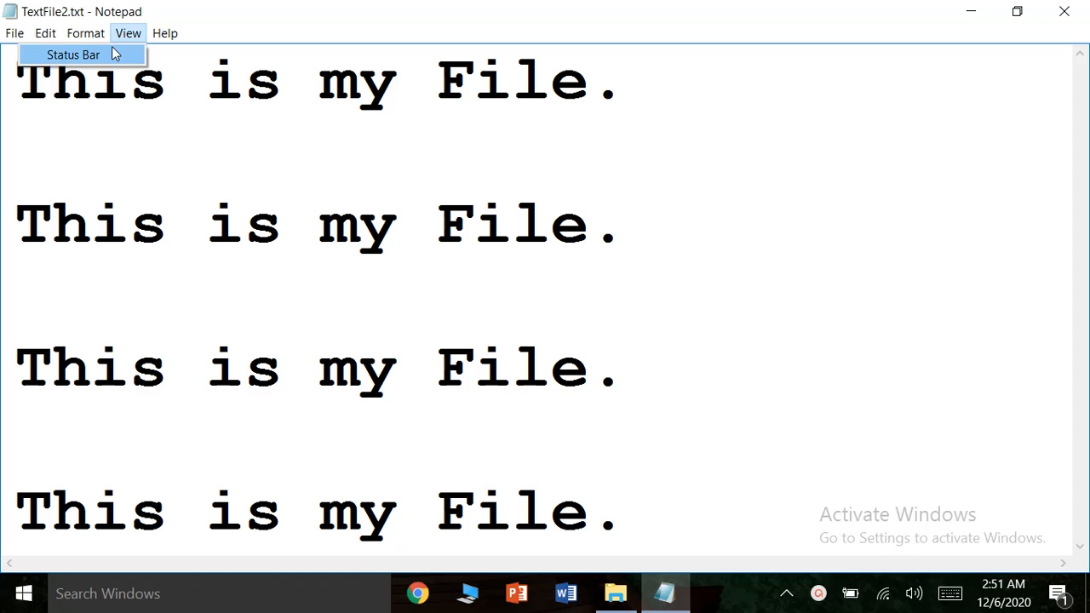
{"action": "left_click", "coordinate": [116, 55]}
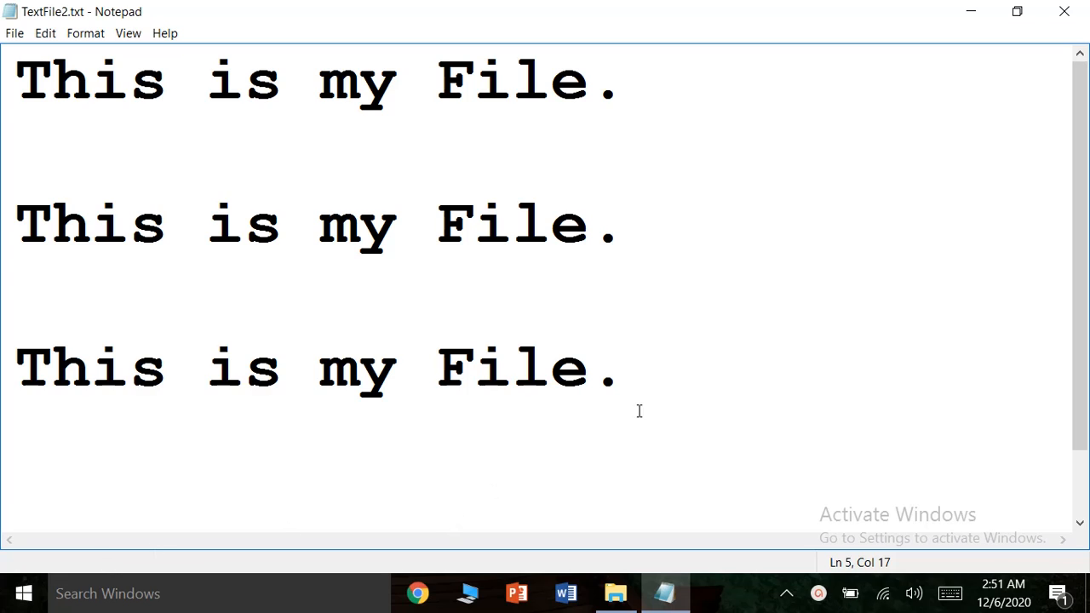
- Move the text cursor through the lines and characters to examine how the status bar reports its line and column position
{"action": "left_click", "coordinate": [308, 191]}
{"action": "key", "text": "Up"}
{"action": "key", "text": "Up"}
{"action": "key", "text": "Right"}
{"action": "key", "text": "Down"}
{"action": "key", "text": "Down"}
{"action": "key", "text": "Right"}
{"action": "key", "text": "Right"}
{"action": "key", "text": "Right"}
{"action": "key", "text": "Right"}
{"action": "key", "text": "Right"}
{"action": "key", "text": "Right"}
{"action": "key", "text": "Right"}
{"action": "key", "text": "Right"}
{"action": "key", "text": "Down"}
{"action": "key", "text": "Down"}
{"action": "key", "text": "Home"}
{"action": "key", "text": "Right"}
{"action": "key", "text": "Right"}
{"action": "key", "text": "Right"}
{"action": "key", "text": "Right"}
{"action": "key", "text": "Right"}
{"action": "key", "text": "Right"}
{"action": "key", "text": "Right"}
{"action": "key", "text": "Right"}
{"action": "key", "text": "Right"}
{"action": "key", "text": "Right"}
{"action": "key", "text": "Right"}
{"action": "key", "text": "Up"}
{"action": "key", "text": "Down"}
{"action": "key", "text": "Up"}
- Select the first three "This is my File." lines together with the blank lines between them and delete them
{"action": "left_click", "coordinate": [683, 406]}
{"action": "key", "text": "shift+Up"}
{"action": "key", "text": "shift+Up"}
{"action": "key", "text": "shift+Up"}
{"action": "key", "text": "shift+Up"}
{"action": "key", "text": "shift+Up"}
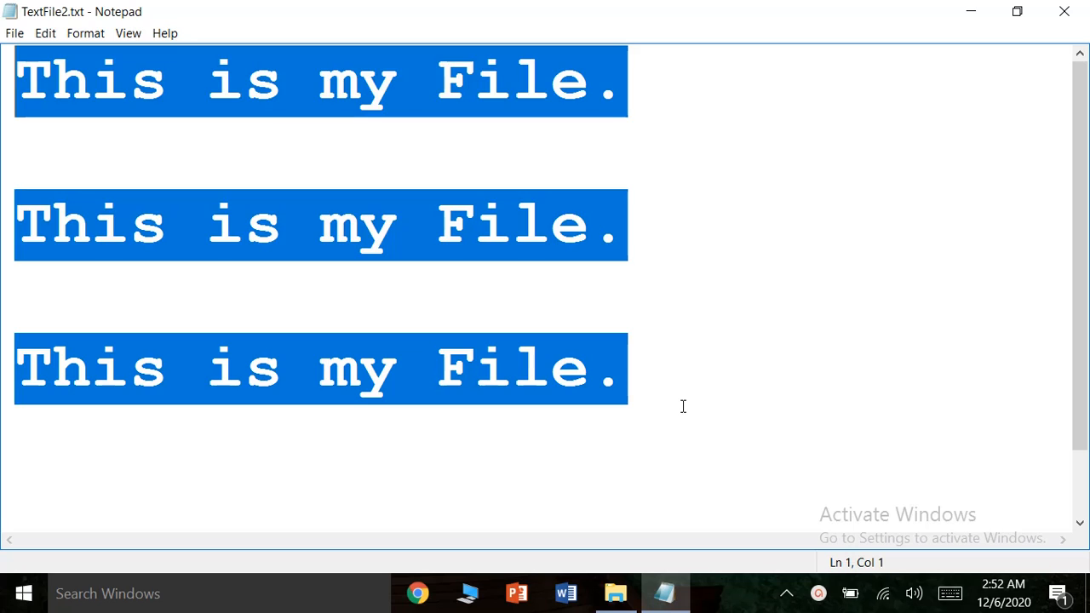
{"action": "key", "text": "Delete"}
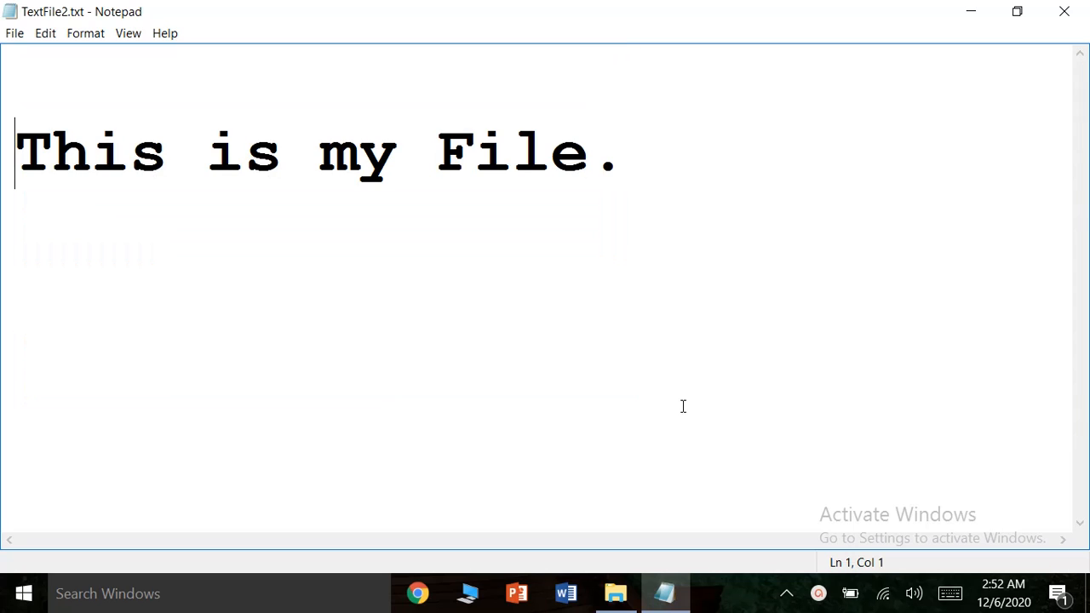
- Delete the remaining "This is my File." line character by character so that TextFile2.txt is empty
{"action": "key", "text": "Delete"}
{"action": "key", "text": "Delete"}
{"action": "key", "text": "Delete"}
{"action": "key", "text": "Delete"}
{"action": "key", "text": "Delete"}
{"action": "key", "text": "Delete"}
{"action": "key", "text": "Delete"}
{"action": "key", "text": "Delete"}
{"action": "key", "text": "Delete"}
{"action": "key", "text": "Delete"}
{"action": "key", "text": "Delete"}
{"action": "key", "text": "Delete"}
{"action": "key", "text": "Delete"}
{"action": "key", "text": "Delete"}
{"action": "key", "text": "Delete"}
{"action": "key", "text": "Delete"}
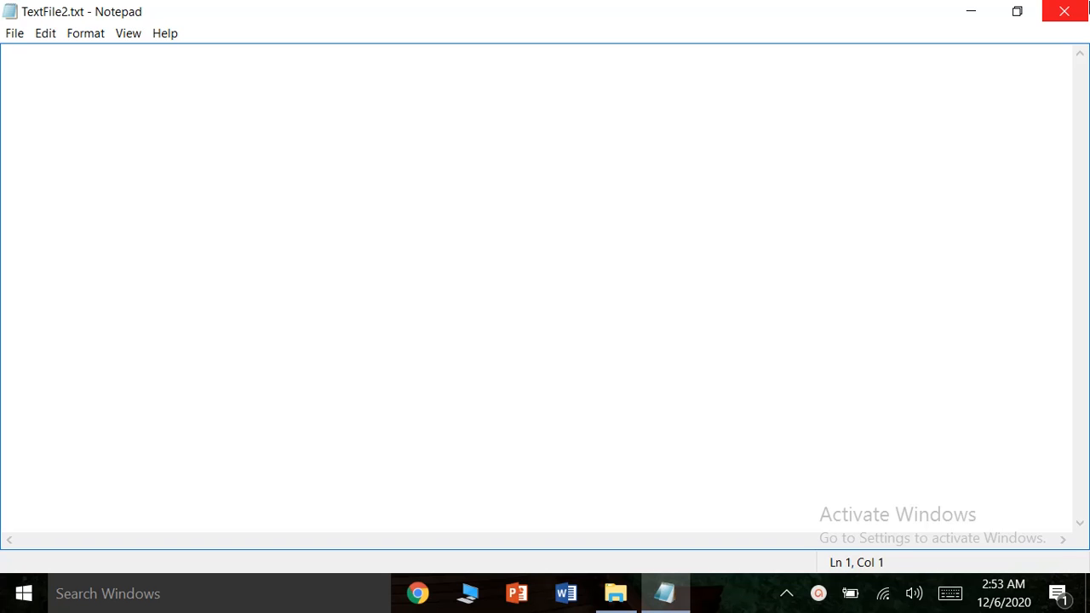
- Close the TextFile2.txt window
{"action": "left_click", "coordinate": [1087, 7]}
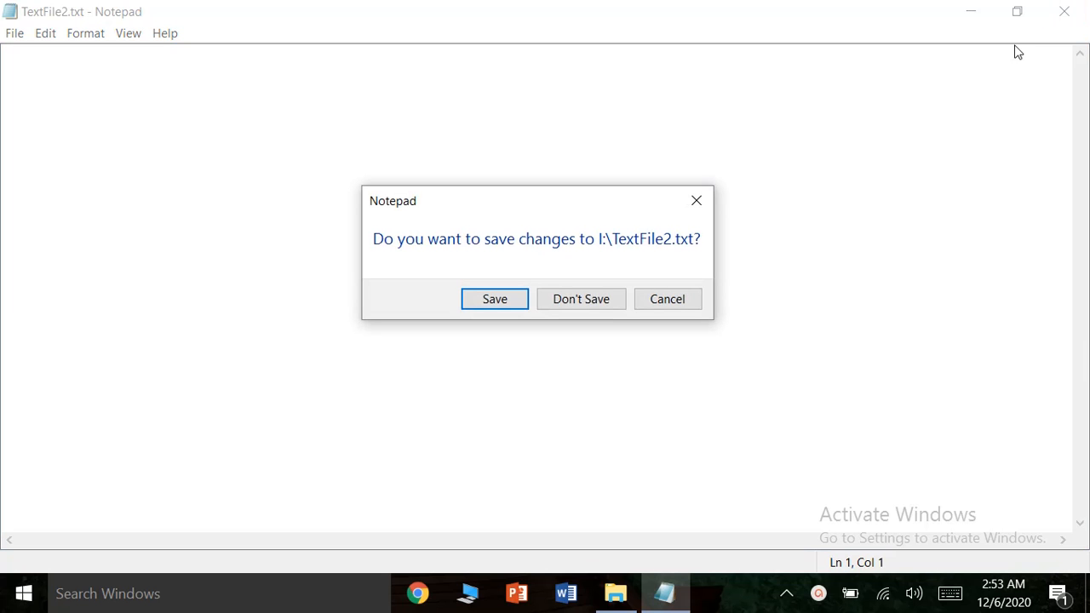
{"action": "left_click", "coordinate": [851, 593]}
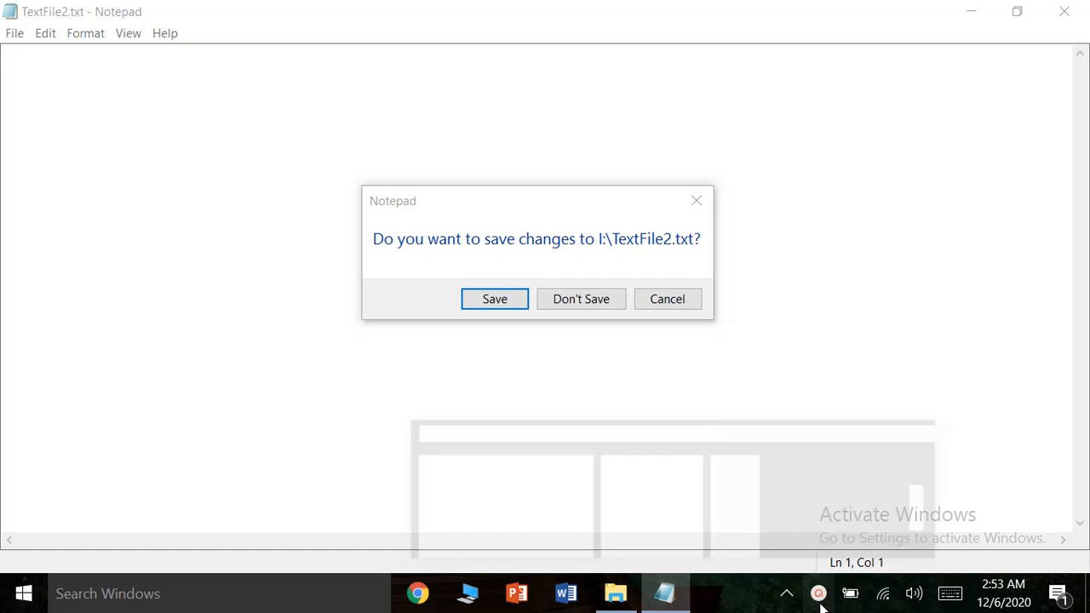